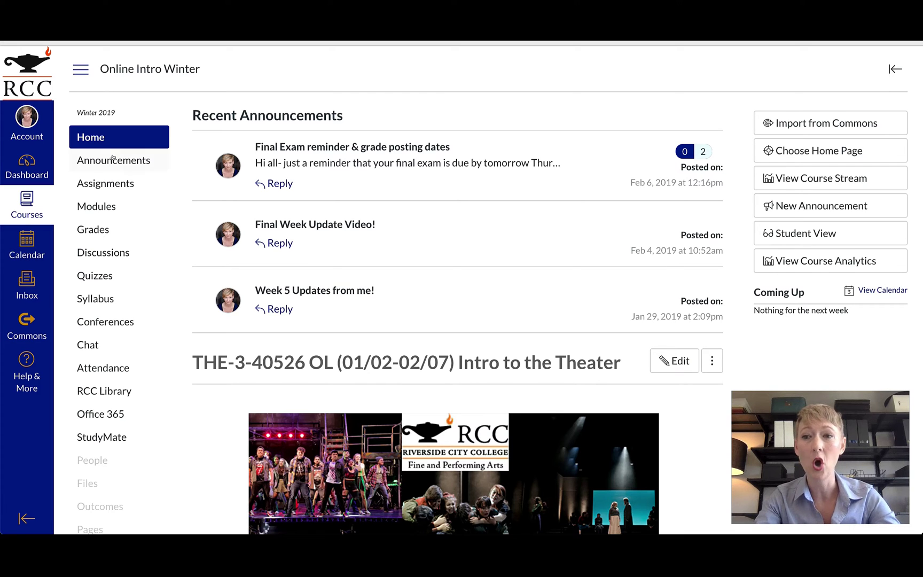
# - View the course's Announcements page and return to the course home page
pyautogui.click(88, 136)
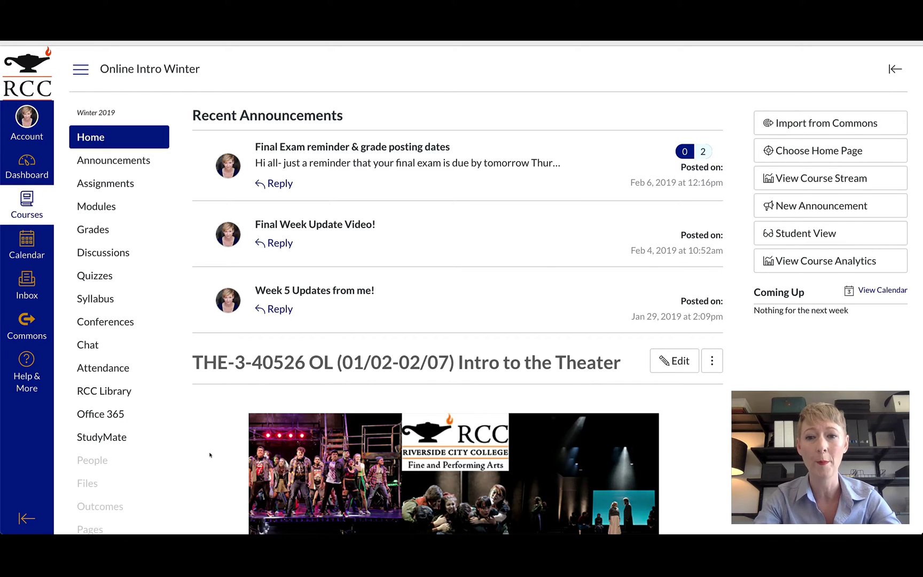
pyautogui.scroll(-1, 210, 455)
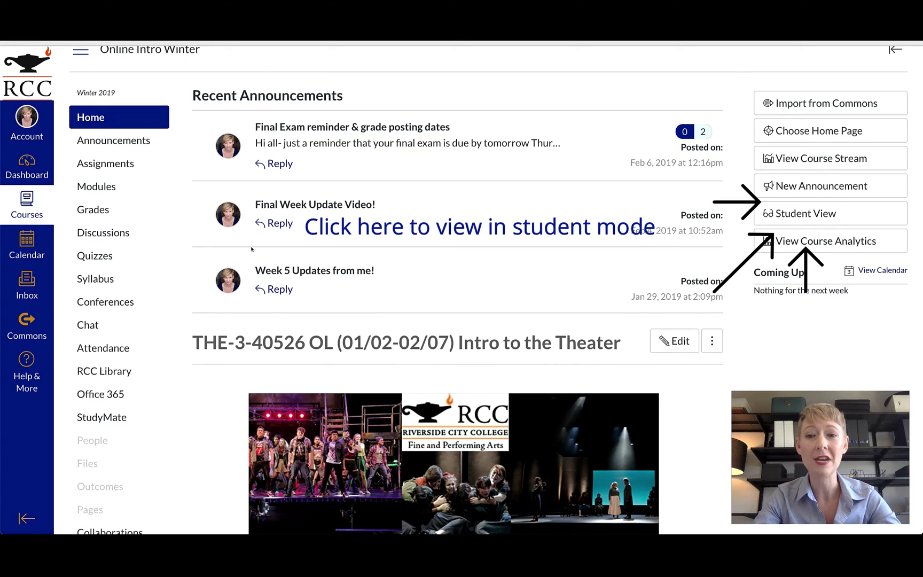
pyautogui.click(109, 142)
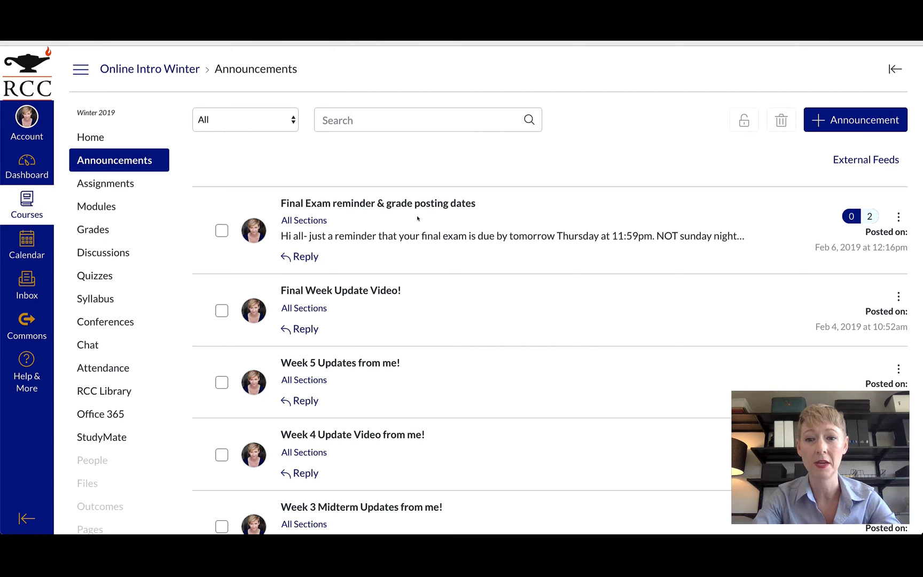
pyautogui.click(91, 137)
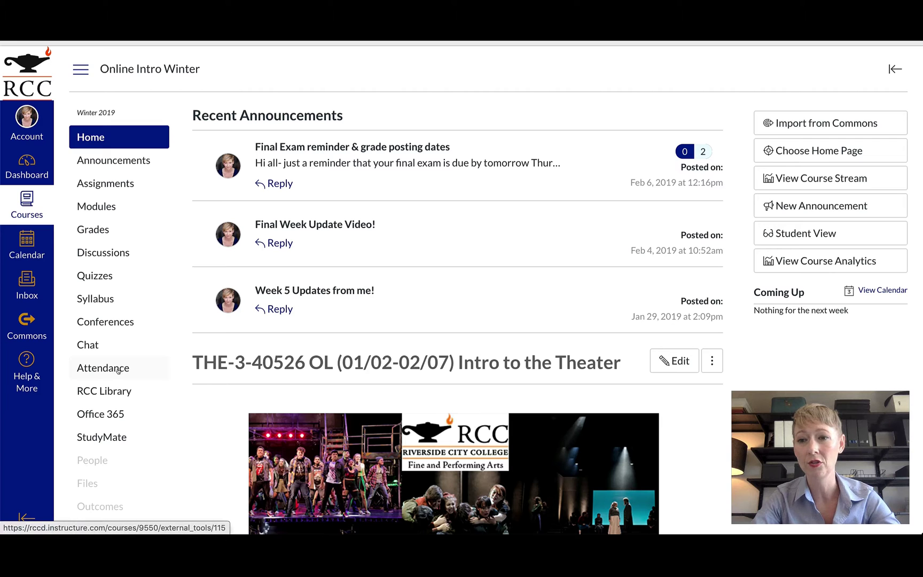
# - Open the course settings and show the additional options below the course description in Course Details
pyautogui.scroll(-6, 118, 371)
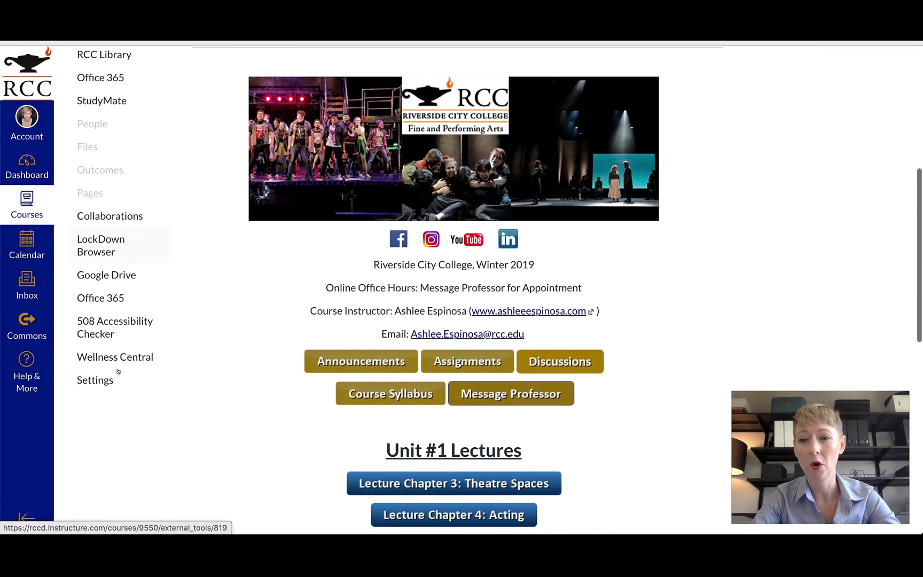
pyautogui.click(92, 383)
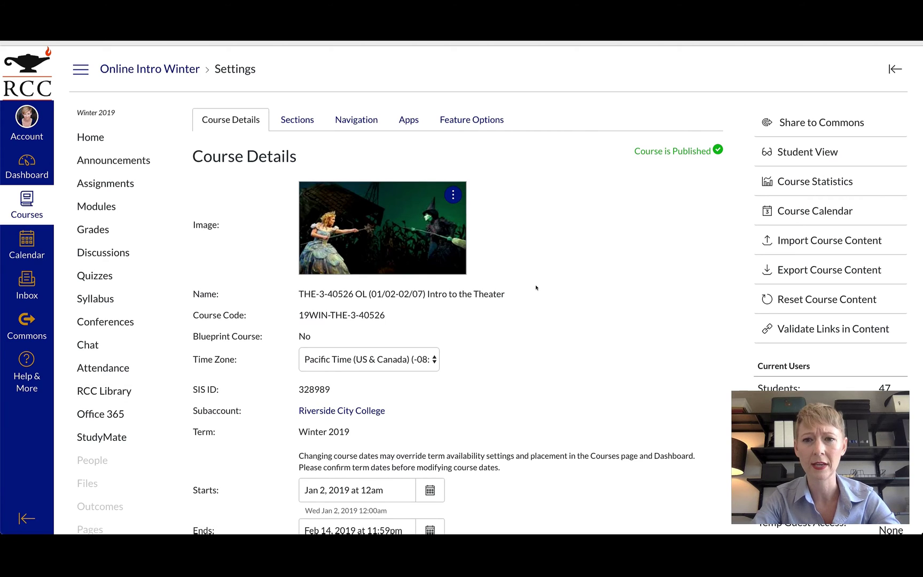
pyautogui.scroll(-10, 536, 287)
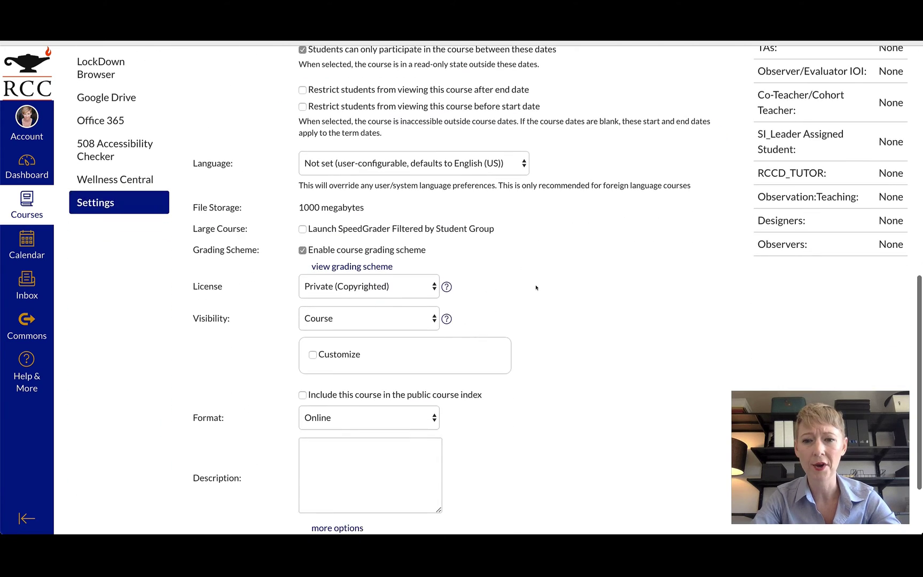
pyautogui.scroll(-3, 536, 287)
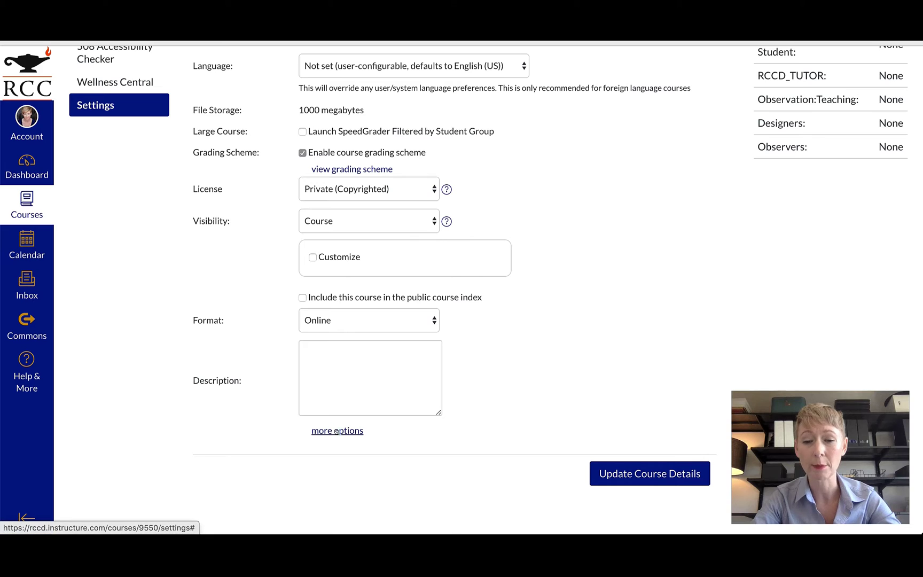
pyautogui.click(337, 431)
pyautogui.scroll(-2, 281, 447)
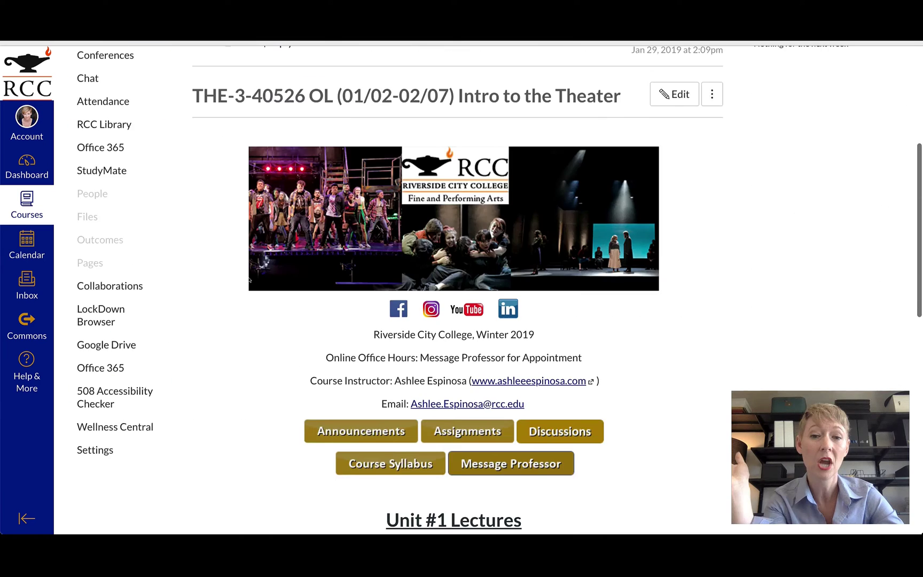
# - Look through the course home page, from the banner and quick-link buttons to the unit lecture links and back up to the announcements
pyautogui.scroll(-3, 247, 276)
pyautogui.scroll(-4, 248, 280)
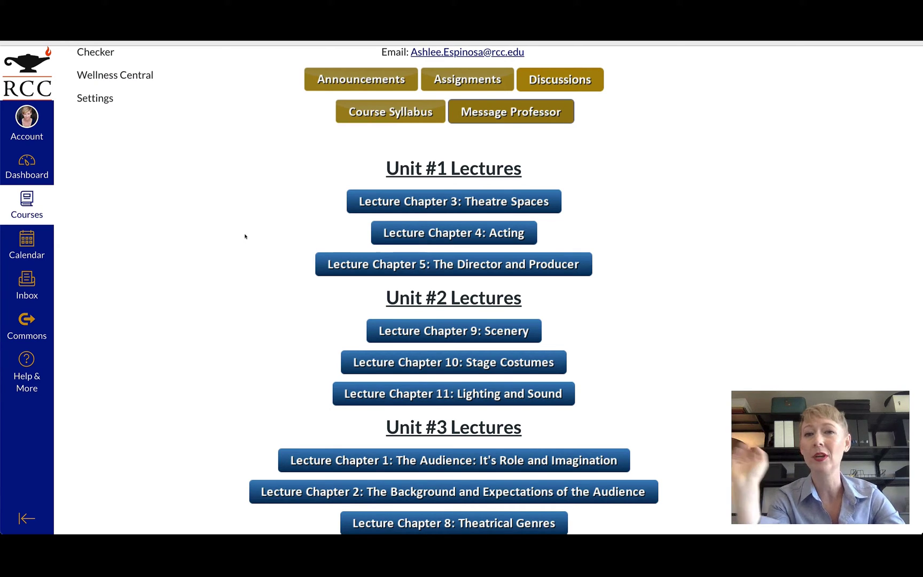
pyautogui.scroll(1, 245, 236)
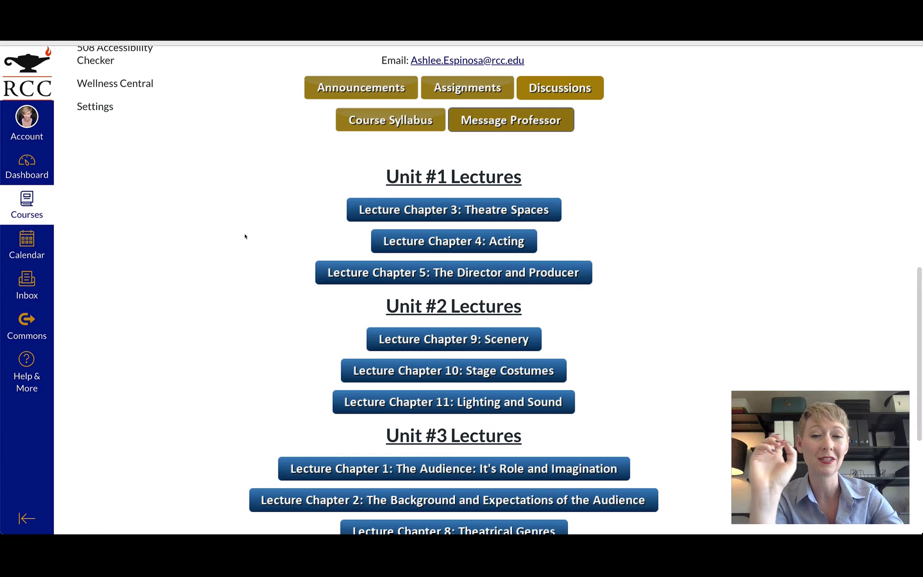
pyautogui.scroll(5, 245, 236)
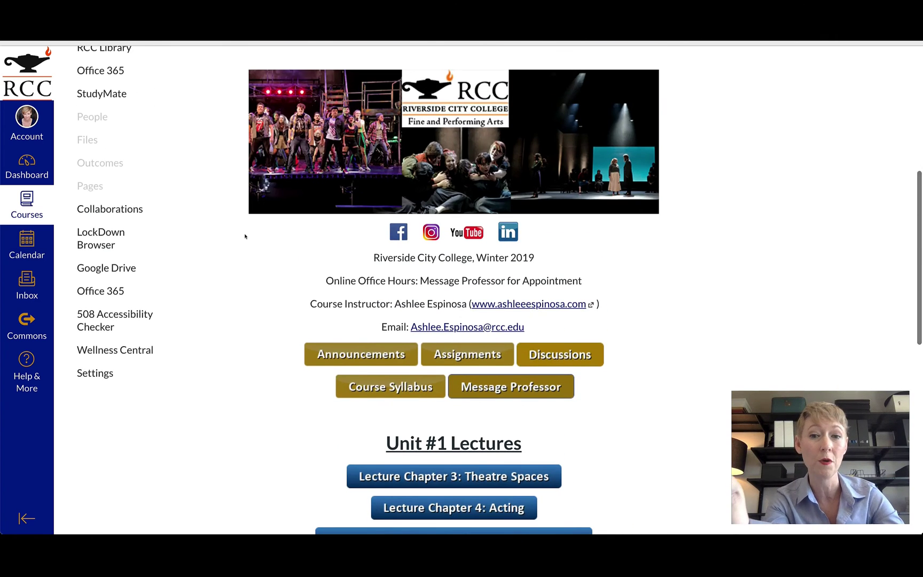
pyautogui.scroll(3, 245, 236)
pyautogui.scroll(2, 245, 236)
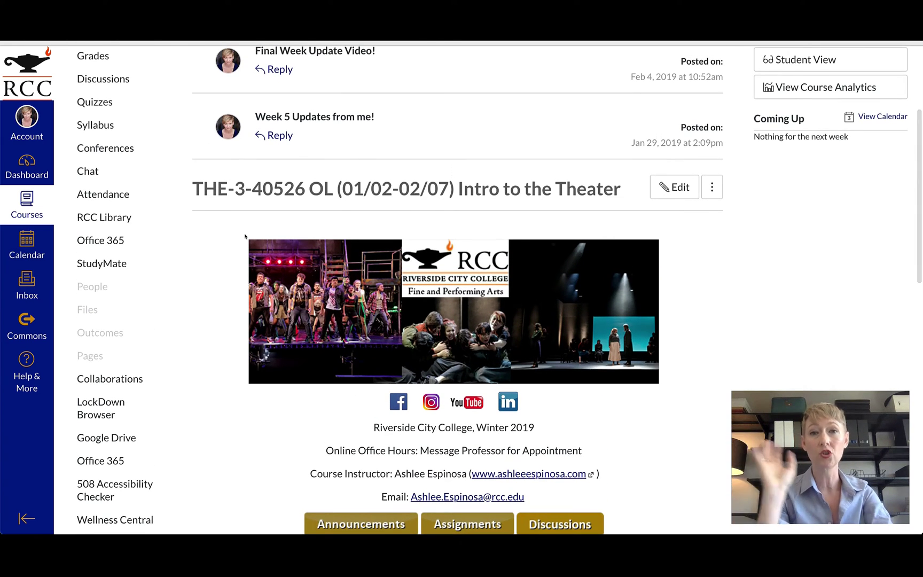
pyautogui.scroll(2, 245, 236)
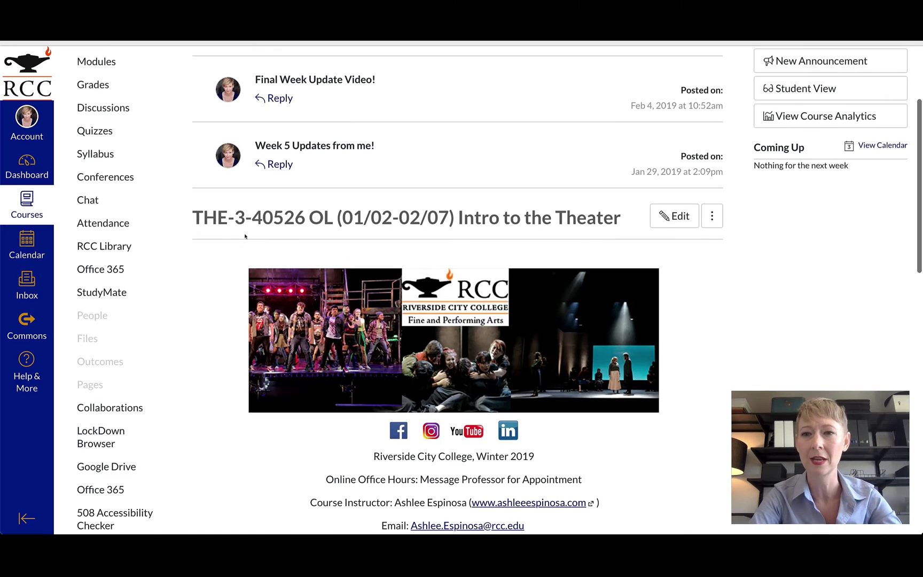
pyautogui.scroll(10, 245, 236)
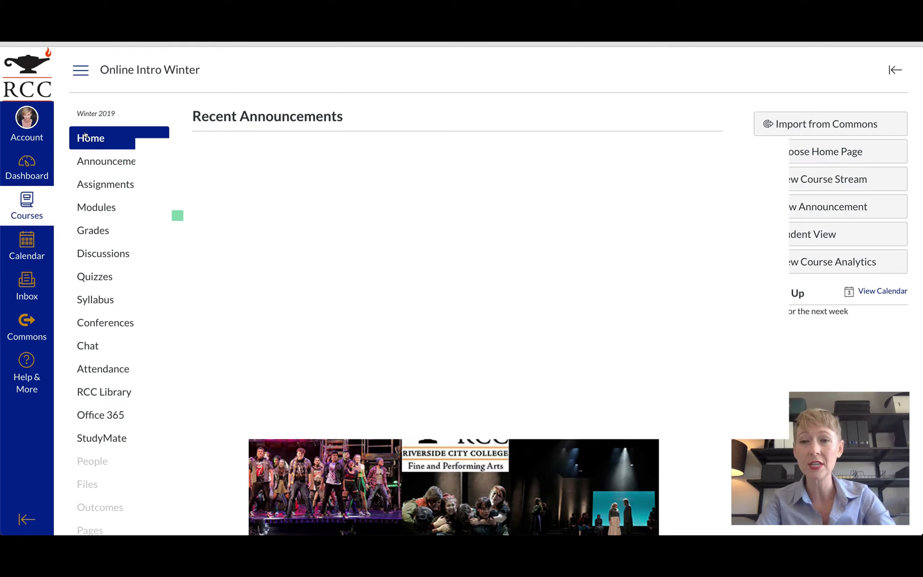
# - Open the course modules and collapse the Final Exam and End of the Semester Survey modules
pyautogui.click(96, 207)
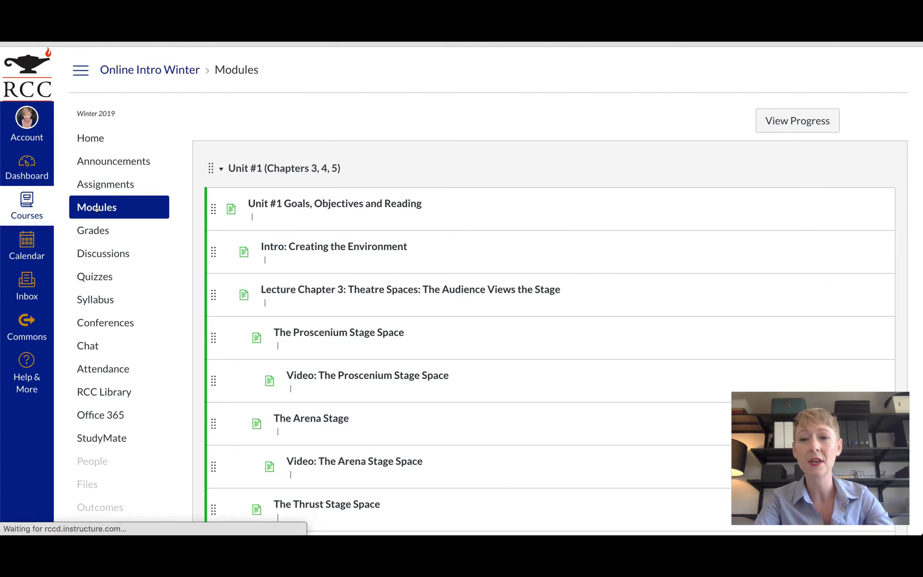
pyautogui.scroll(-3, 409, 196)
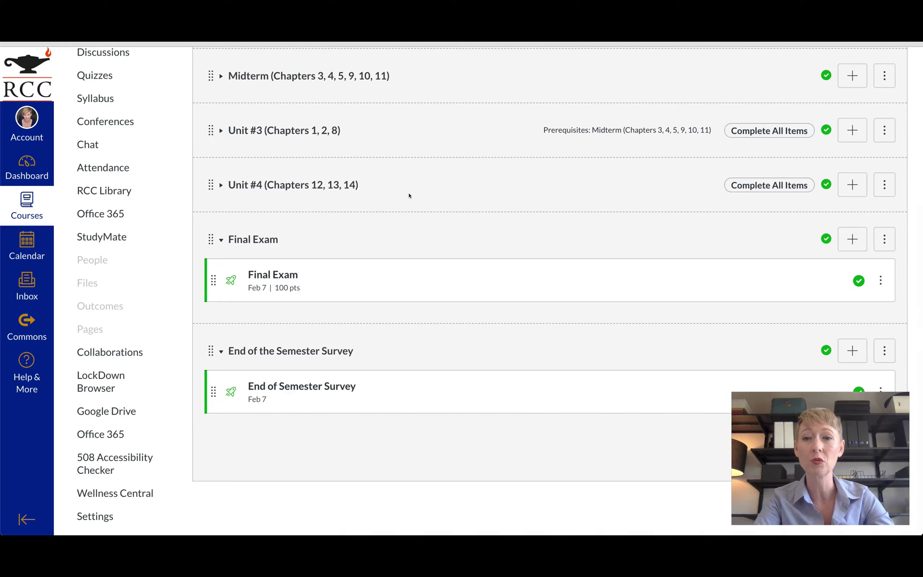
pyautogui.scroll(1, 424, 275)
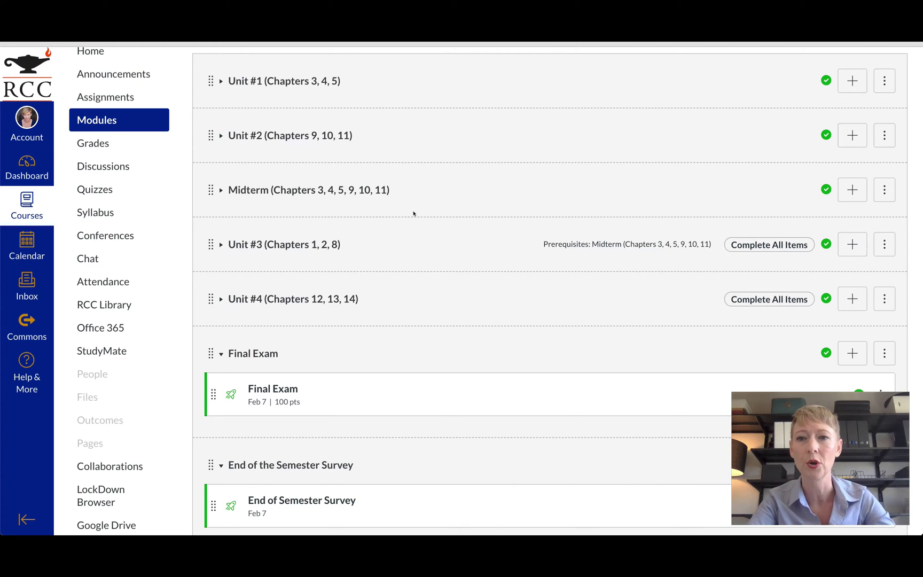
pyautogui.scroll(3, 413, 214)
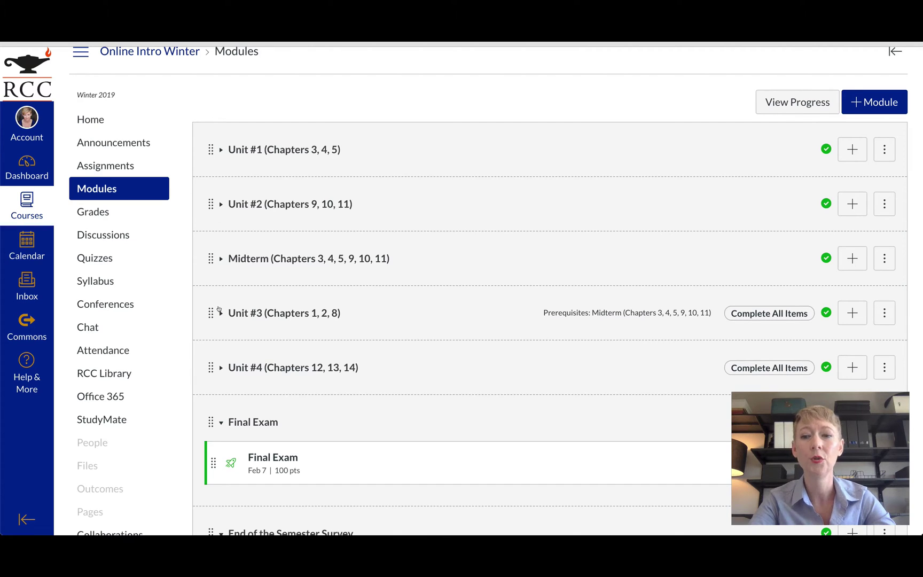
pyautogui.click(219, 419)
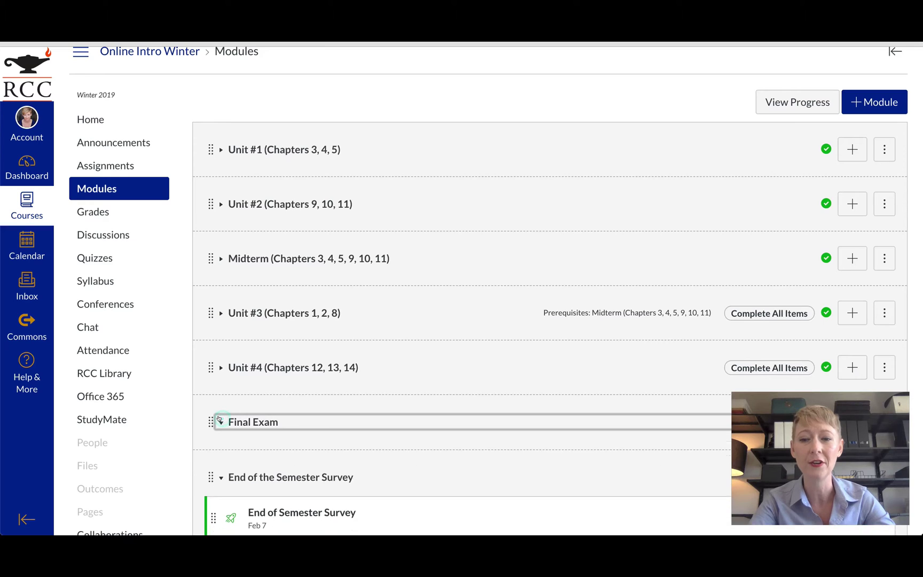
pyautogui.scroll(-3, 221, 400)
pyautogui.click(220, 384)
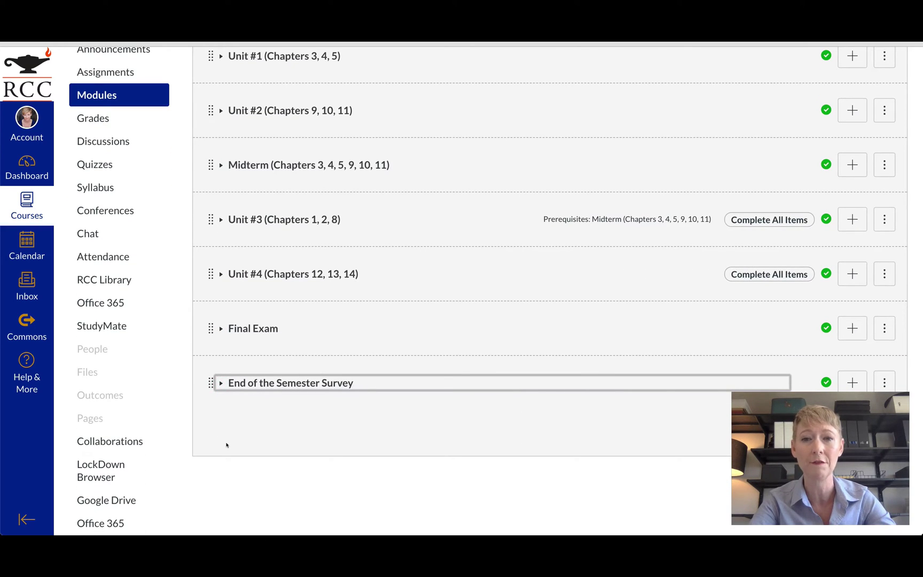
# - Expand the Unit #1 module and read its Goals, Objectives and Reading page down to the reading assignments table
pyautogui.scroll(3, 226, 444)
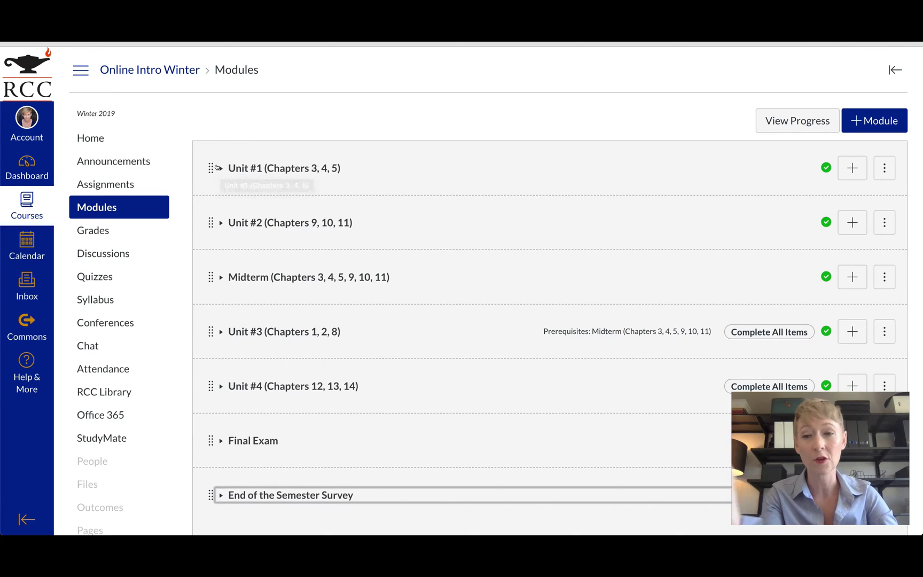
pyautogui.click(219, 167)
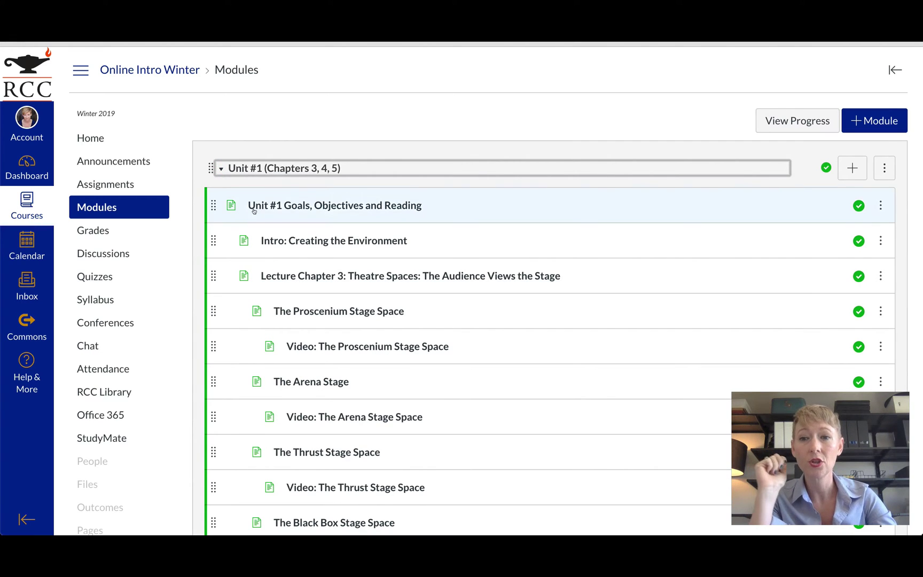
pyautogui.click(340, 205)
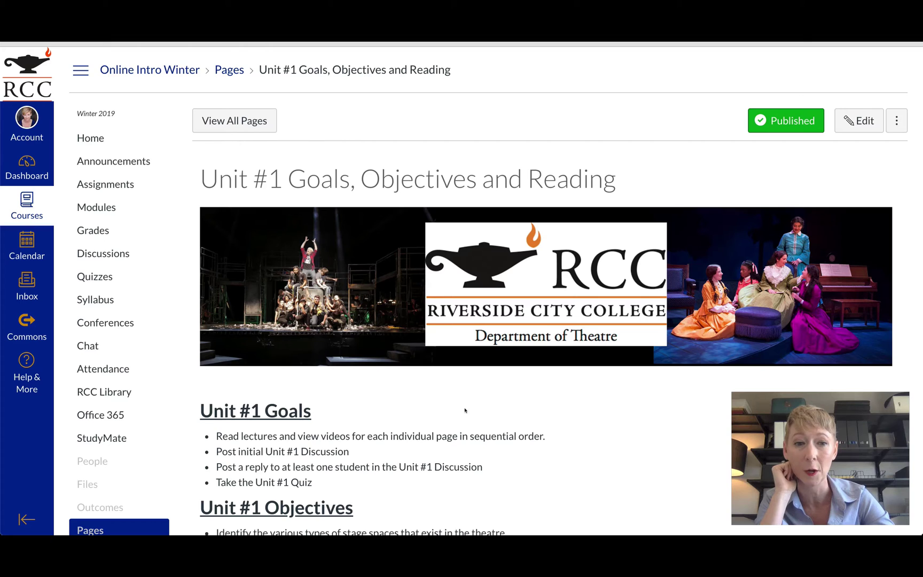
pyautogui.scroll(-2, 465, 410)
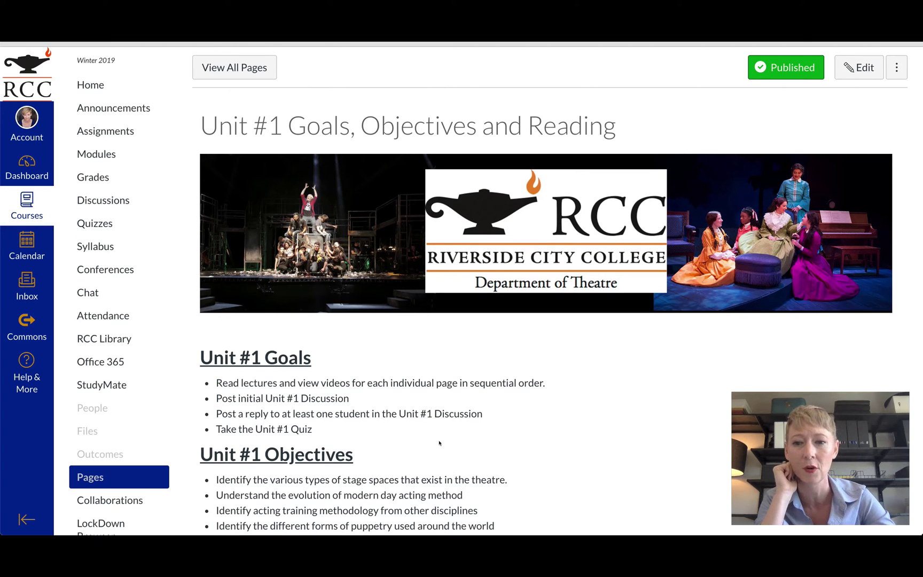
pyautogui.scroll(-5, 439, 443)
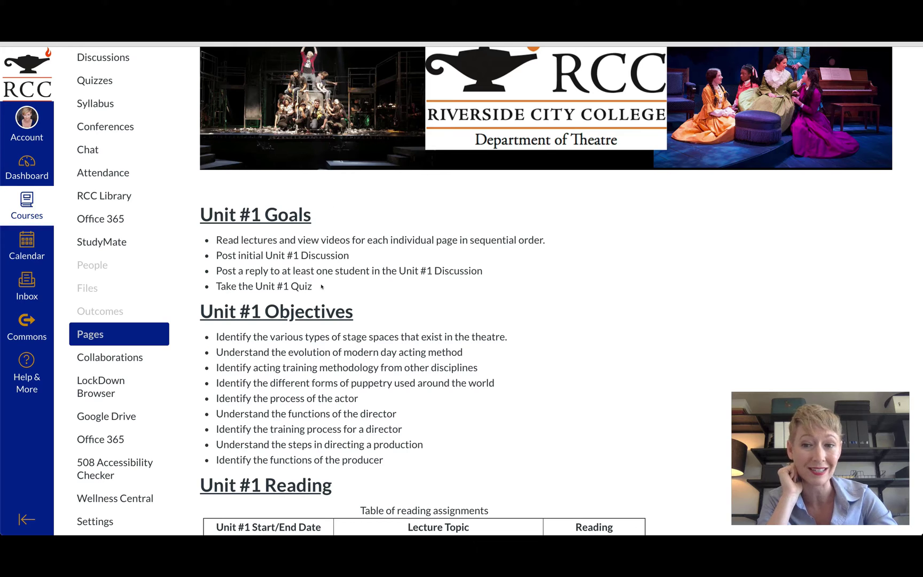
pyautogui.scroll(-2, 420, 391)
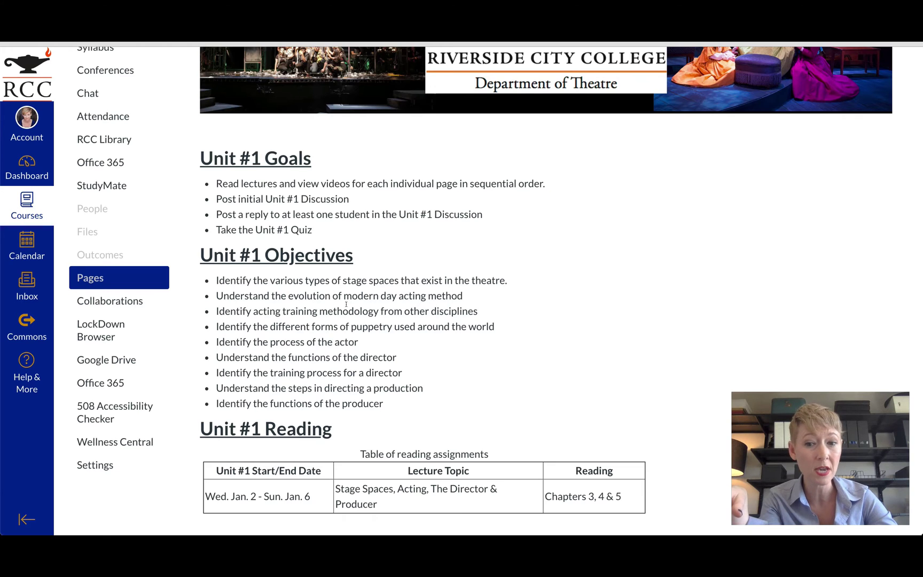
pyautogui.scroll(-3, 346, 317)
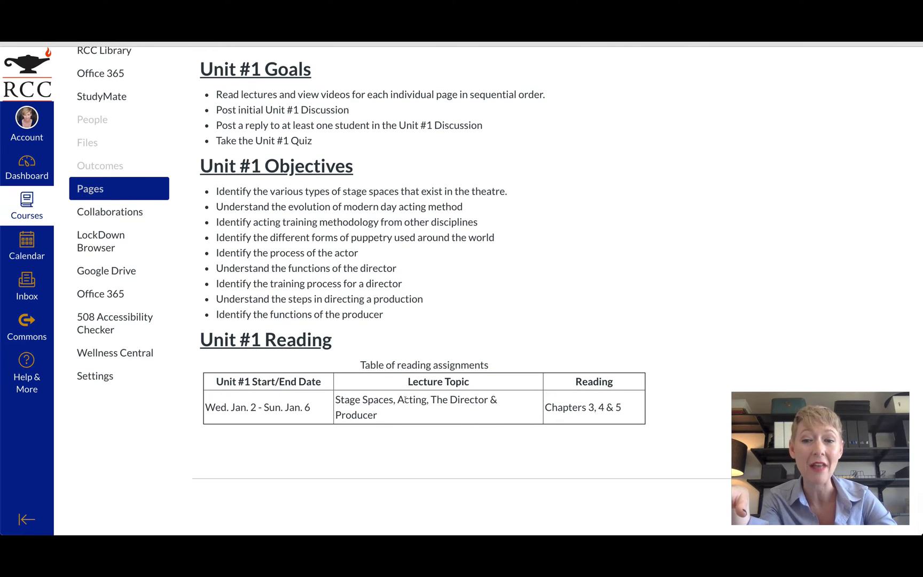
pyautogui.scroll(-1, 442, 389)
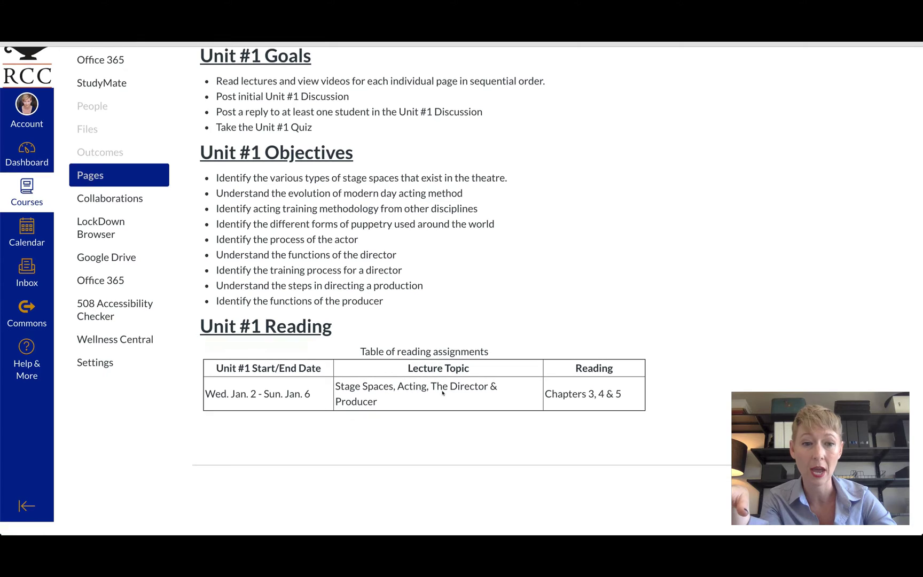
pyautogui.moveTo(781, 402)
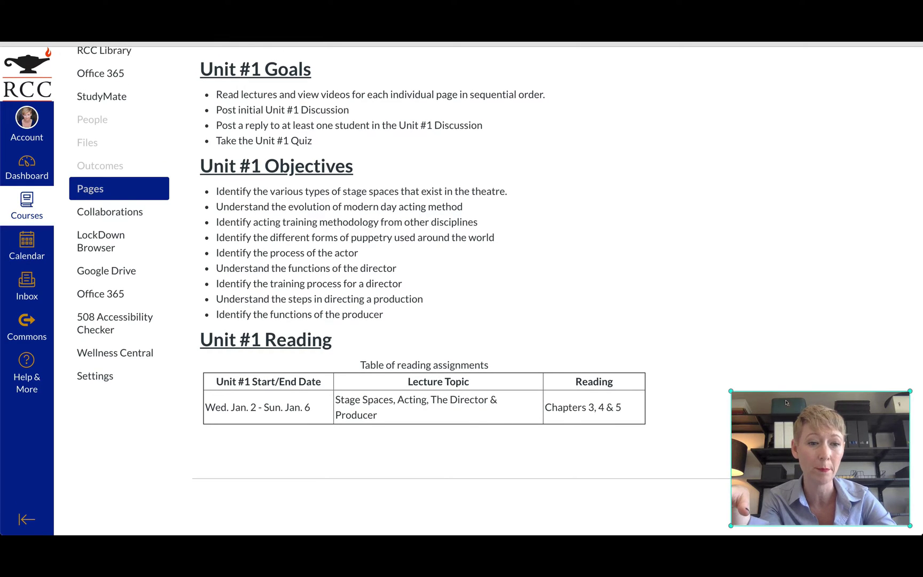
pyautogui.moveTo(766, 410); pyautogui.dragTo(644, 412)
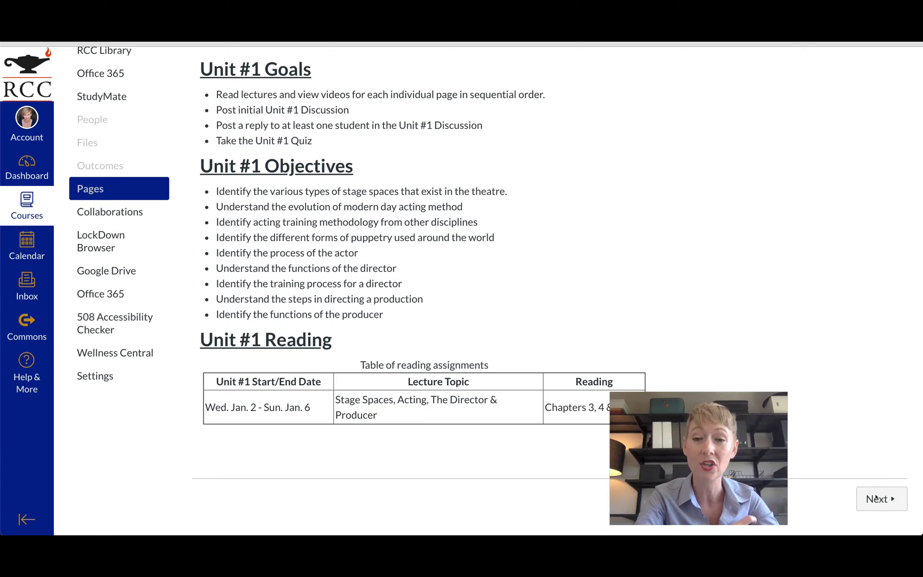
pyautogui.moveTo(734, 447); pyautogui.dragTo(852, 446)
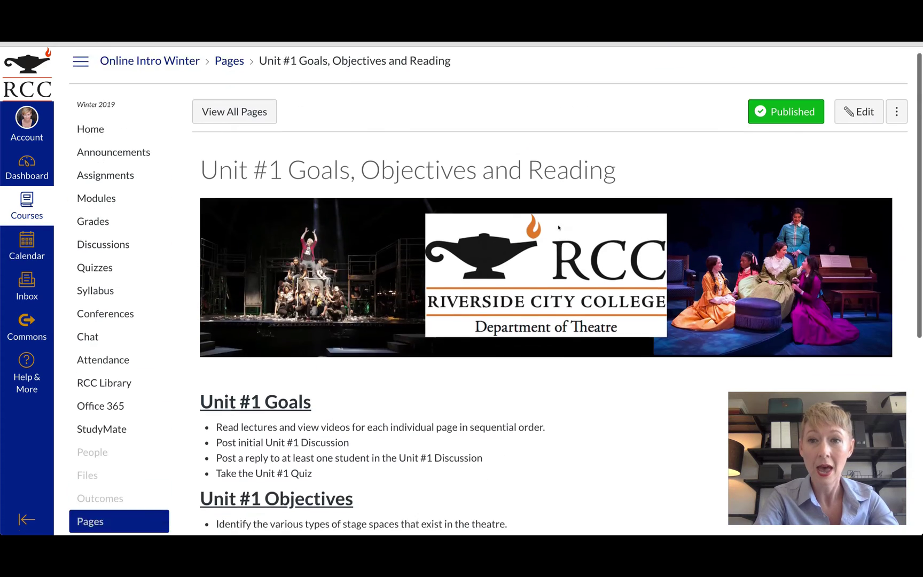
pyautogui.scroll(1, 558, 228)
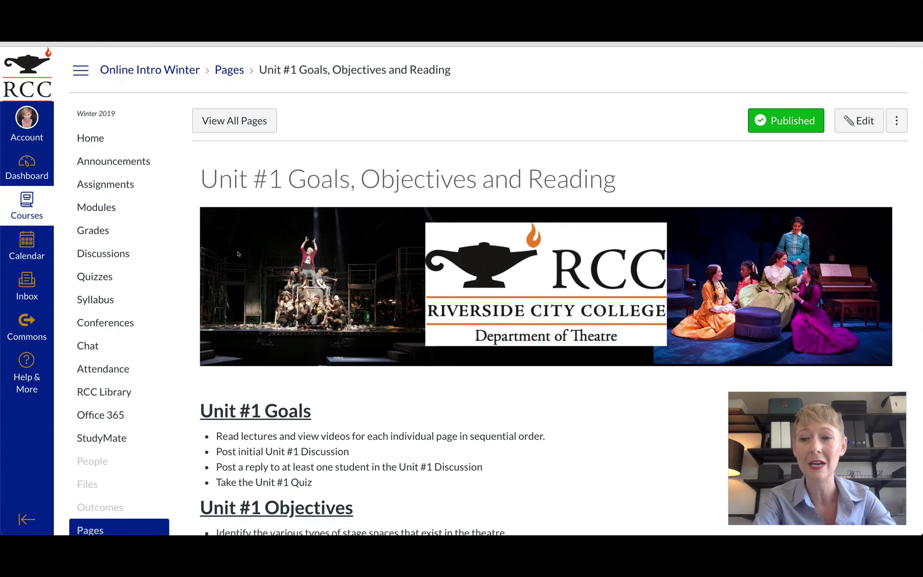
pyautogui.scroll(-3, 138, 470)
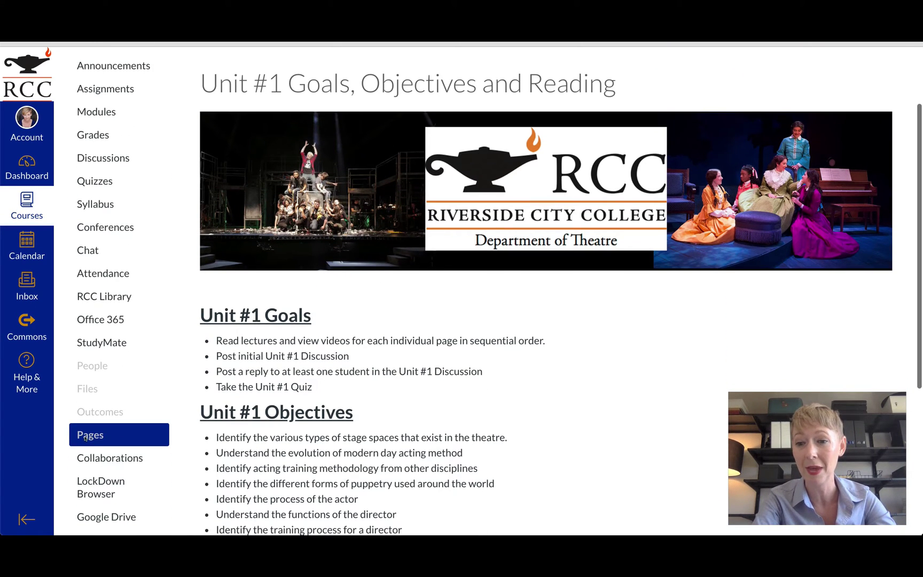
pyautogui.scroll(3, 86, 436)
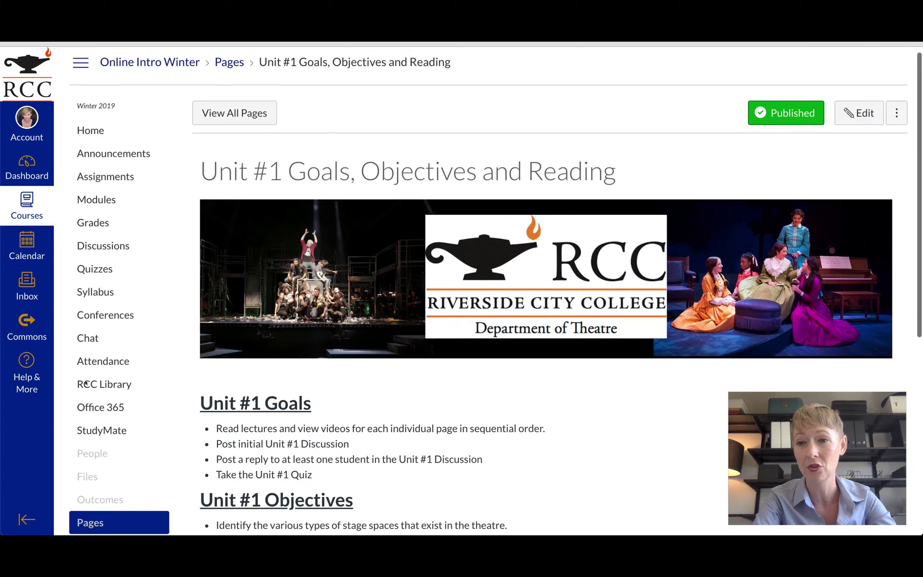
# - Return to the course modules, open the Intro: Creating the Environment page and look through its notes and embedded Cirque Du Soleil video
pyautogui.click(95, 200)
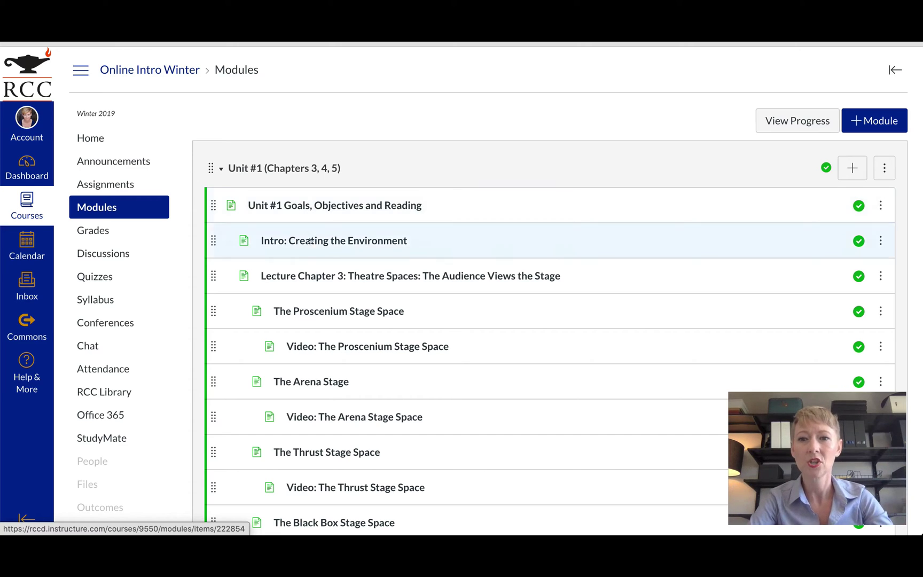
pyautogui.scroll(-2, 308, 344)
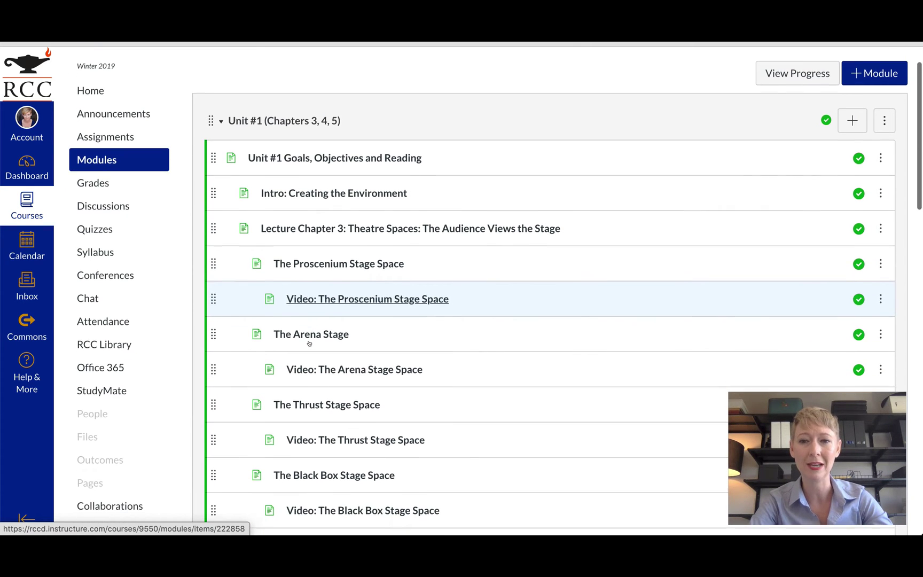
pyautogui.click(323, 191)
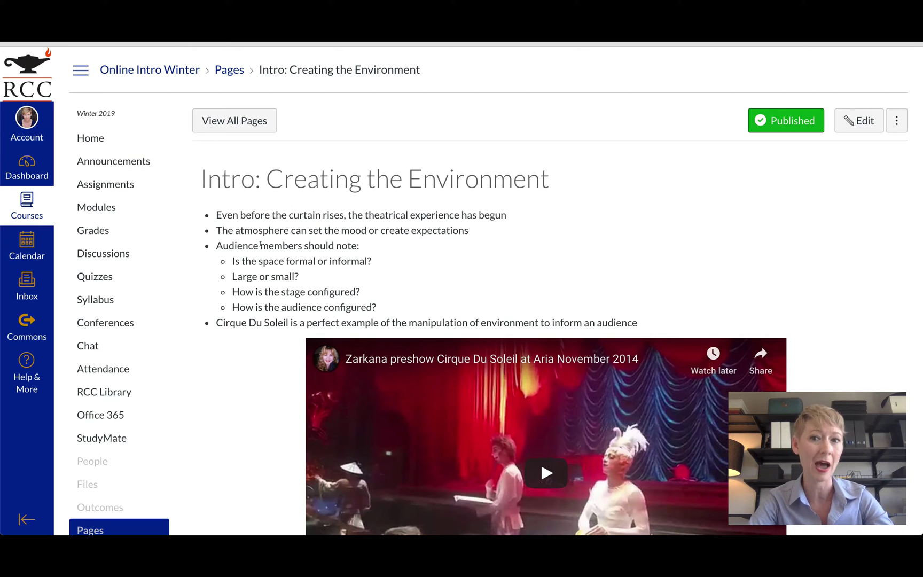
pyautogui.scroll(-3, 260, 321)
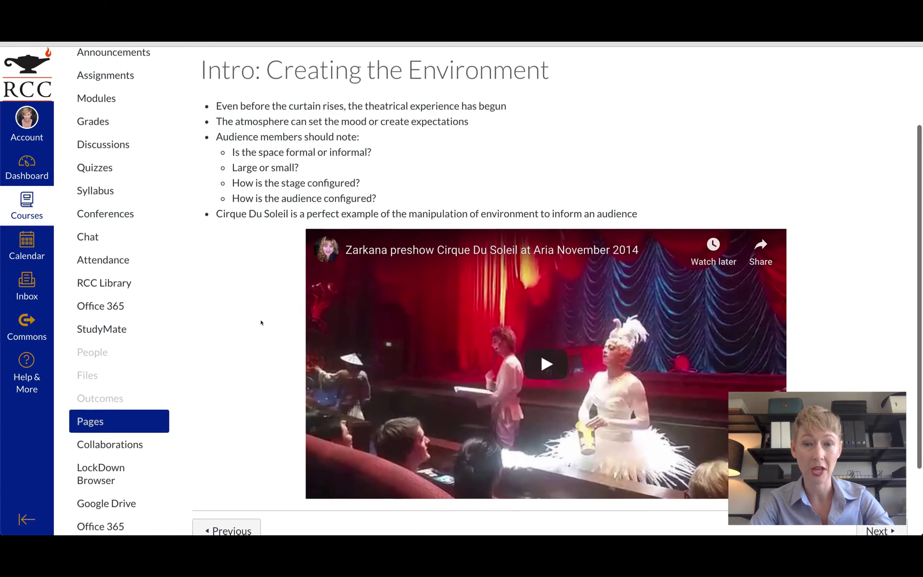
pyautogui.scroll(-2, 261, 322)
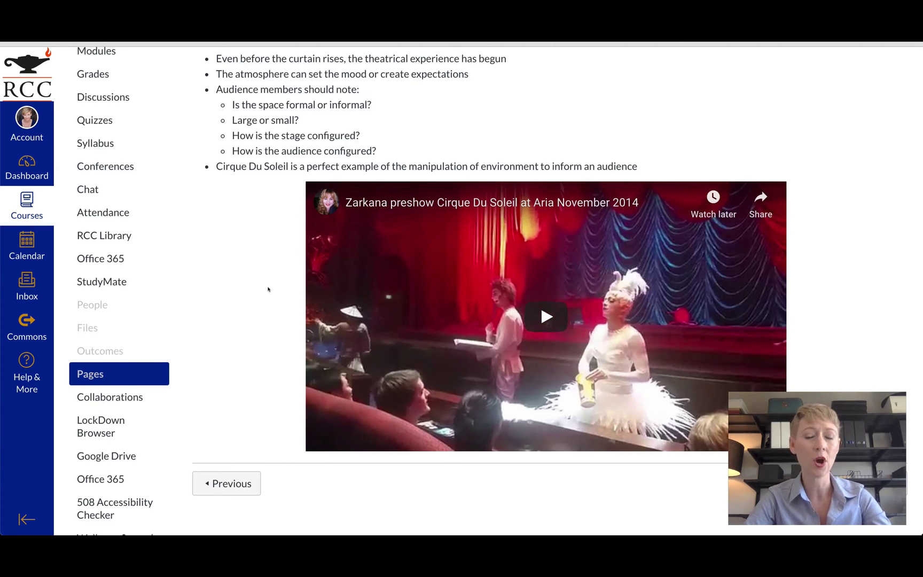
pyautogui.scroll(5, 268, 288)
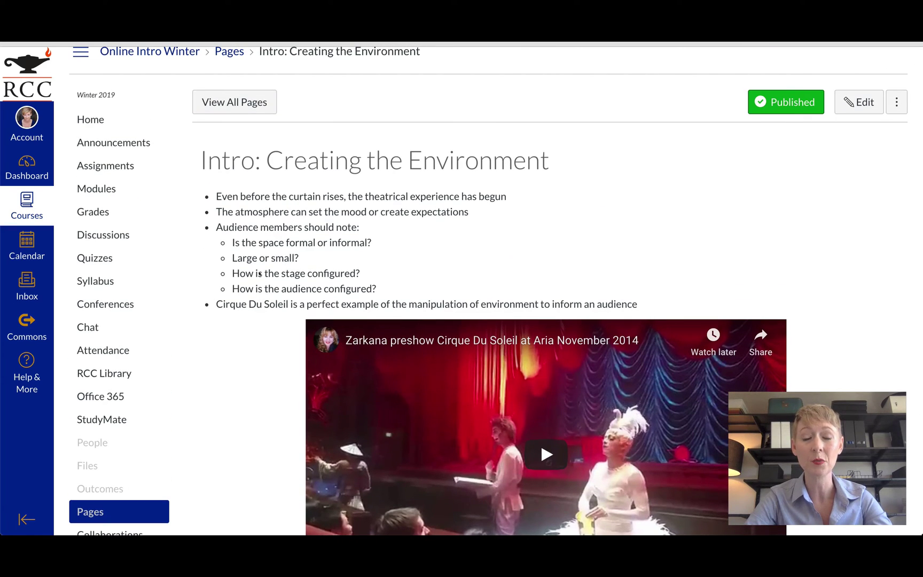
# - From the course modules, open The Proscenium Stage Space page and read down to the theatre diagram and photo
pyautogui.click(117, 185)
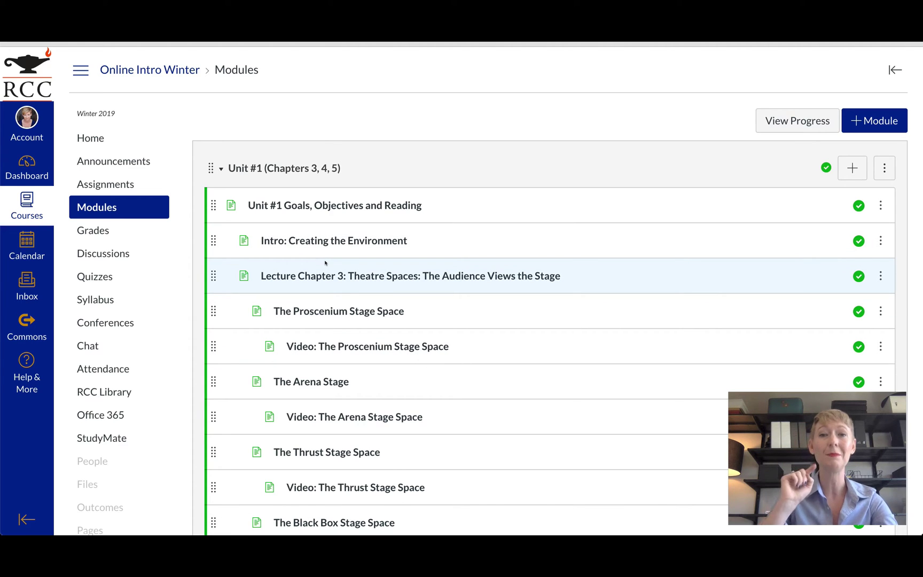
pyautogui.click(323, 309)
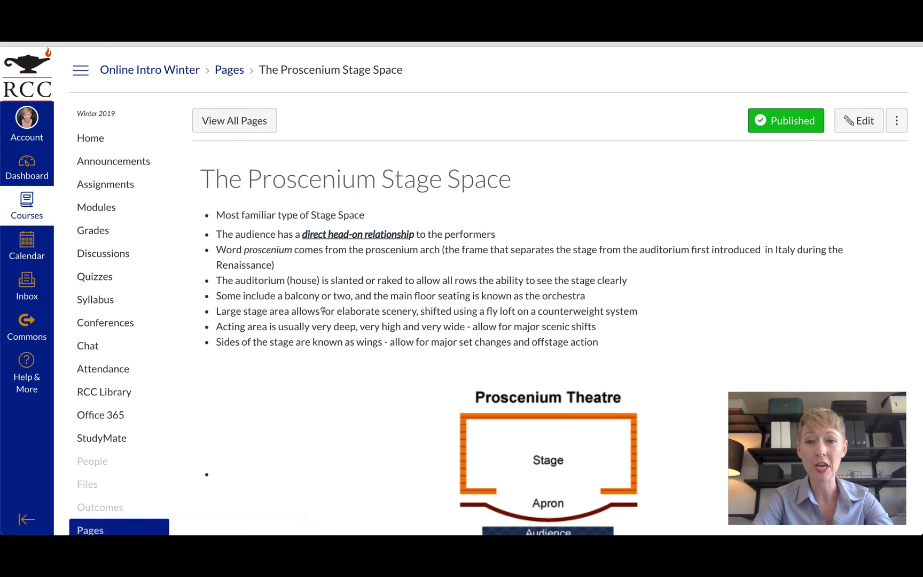
pyautogui.scroll(-7, 323, 310)
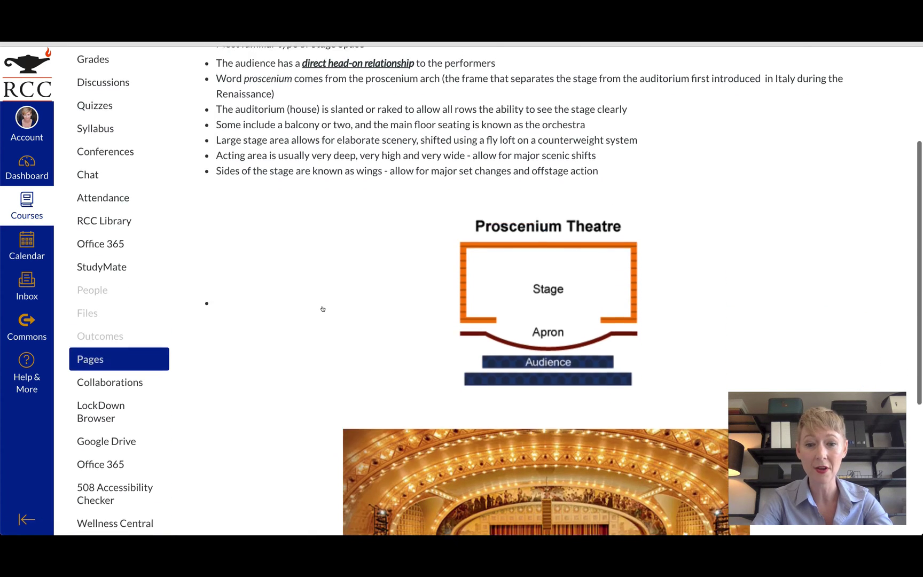
pyautogui.scroll(-1, 323, 309)
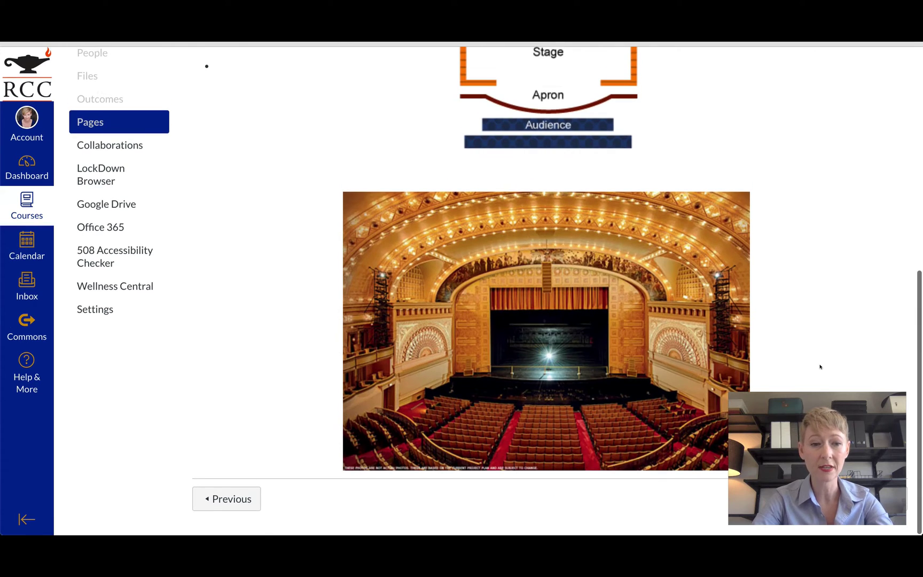
# - Advance to the Video: The Proscenium Stage Space page and view its embedded video
pyautogui.moveTo(819, 412); pyautogui.dragTo(670, 405)
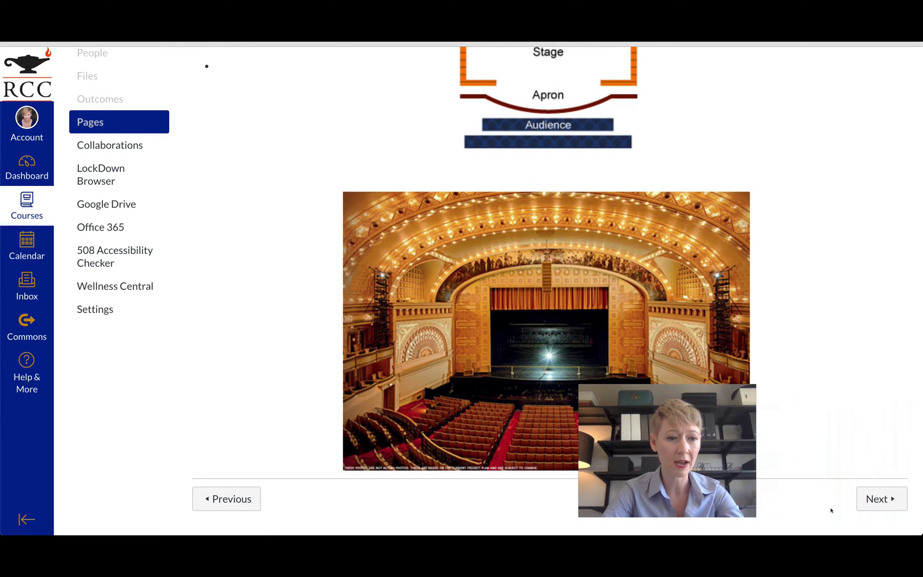
pyautogui.click(877, 498)
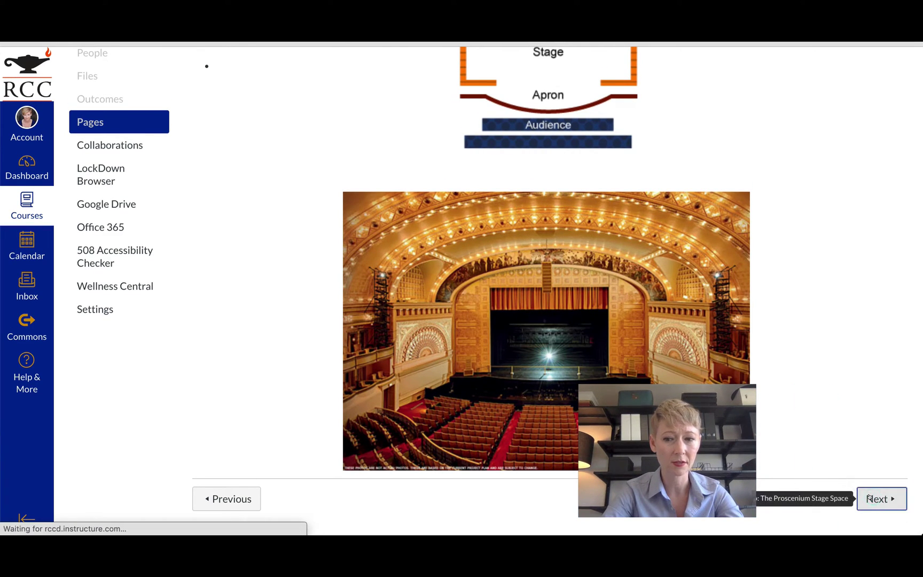
pyautogui.click(666, 411)
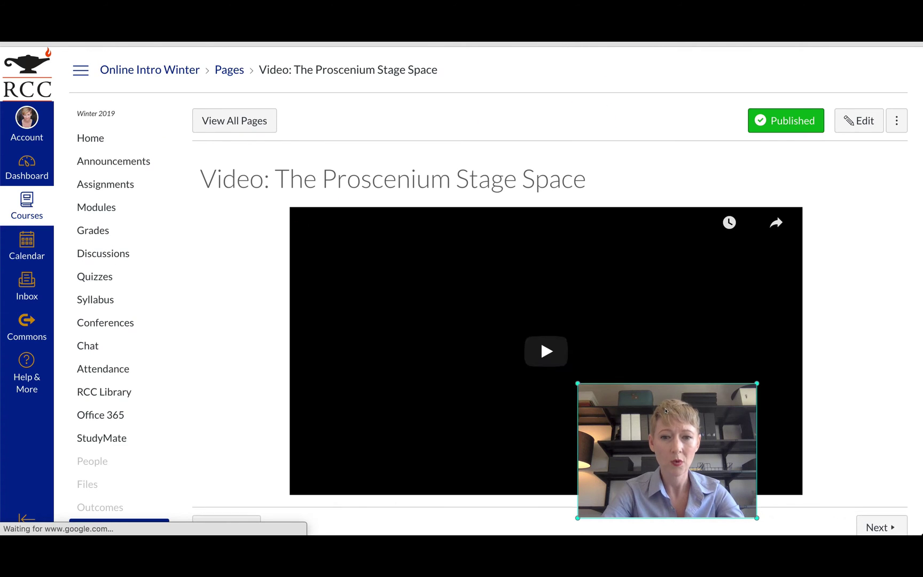
pyautogui.moveTo(665, 410); pyautogui.dragTo(820, 419)
pyautogui.scroll(-3, 487, 290)
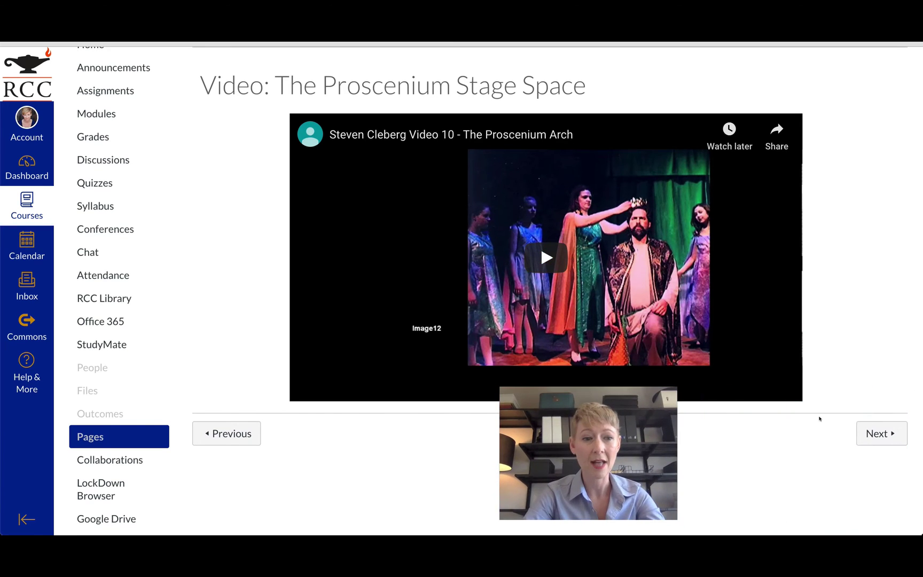
# - Advance to The Arena Stage page, look through its diagram and photo, and continue to the Video: The Arena Stage Space page
pyautogui.click(869, 433)
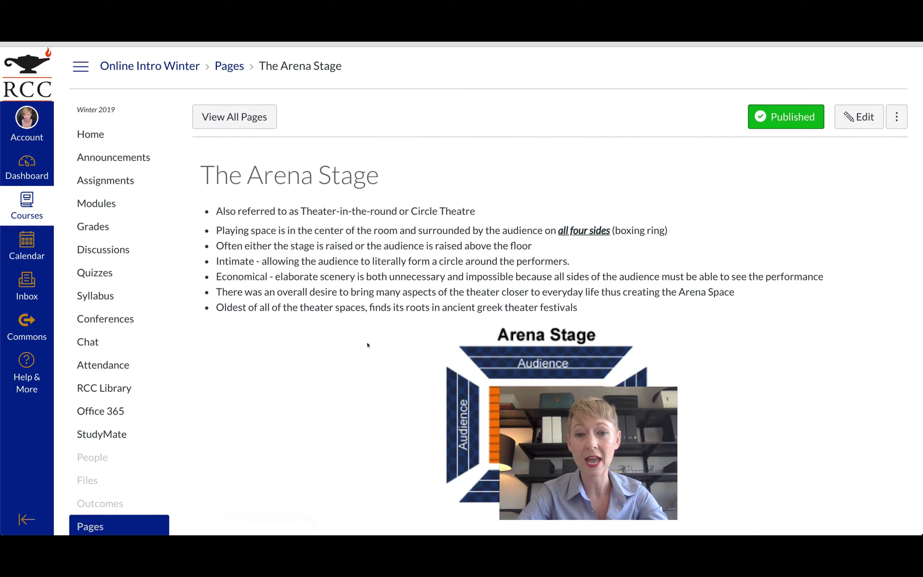
pyautogui.scroll(-7, 367, 345)
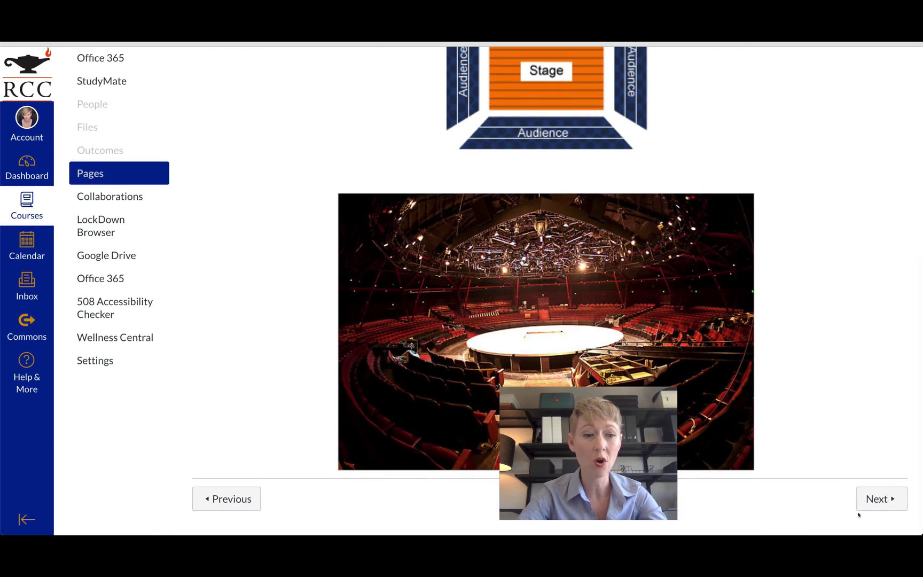
pyautogui.click(880, 499)
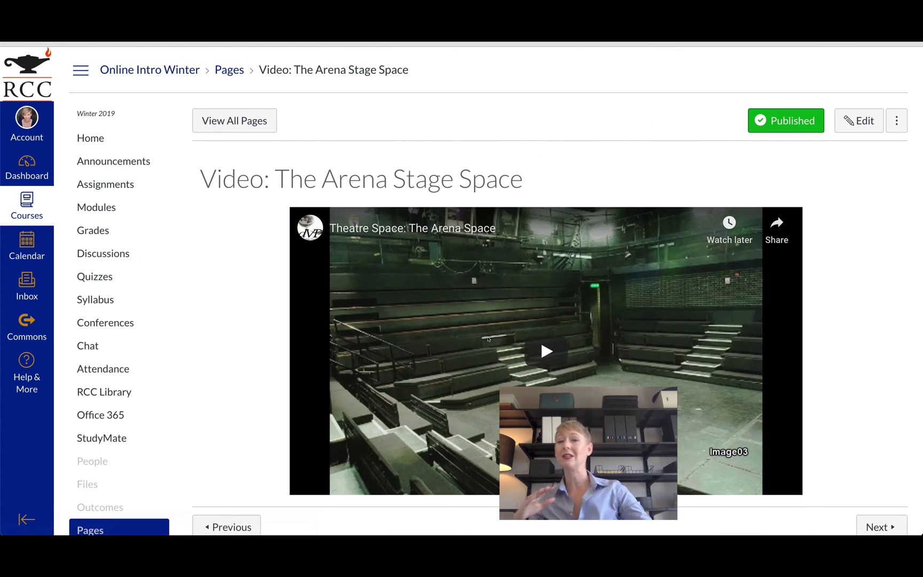
pyautogui.scroll(-2, 487, 339)
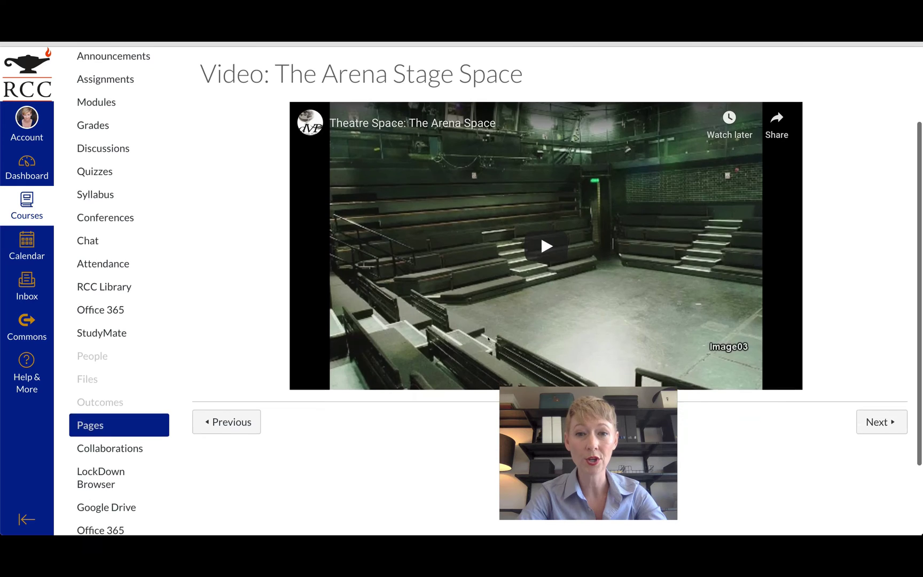
pyautogui.scroll(2, 433, 331)
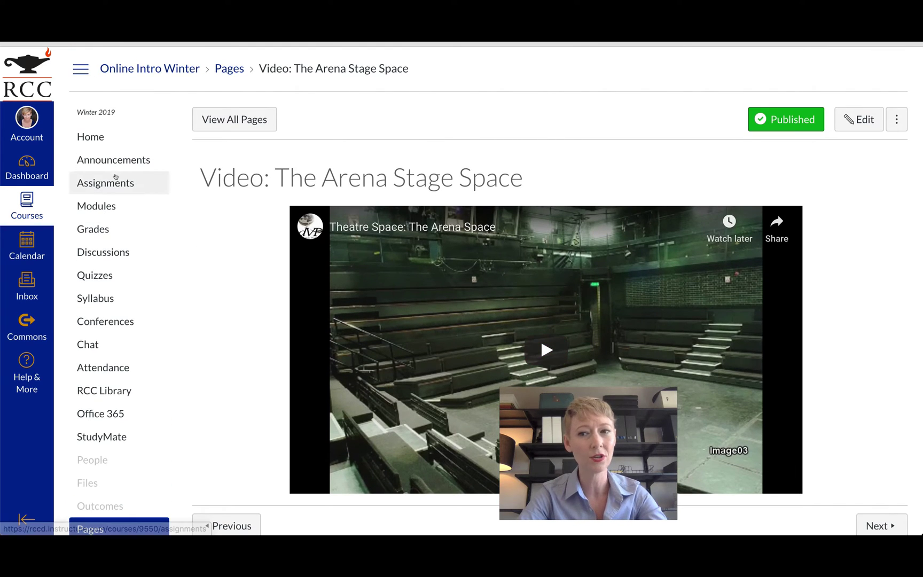
# - Return to the modules, review the Unit #1 items down to the Chapter 5 lectures, and collapse and re-expand the Unit #1 module
pyautogui.click(110, 202)
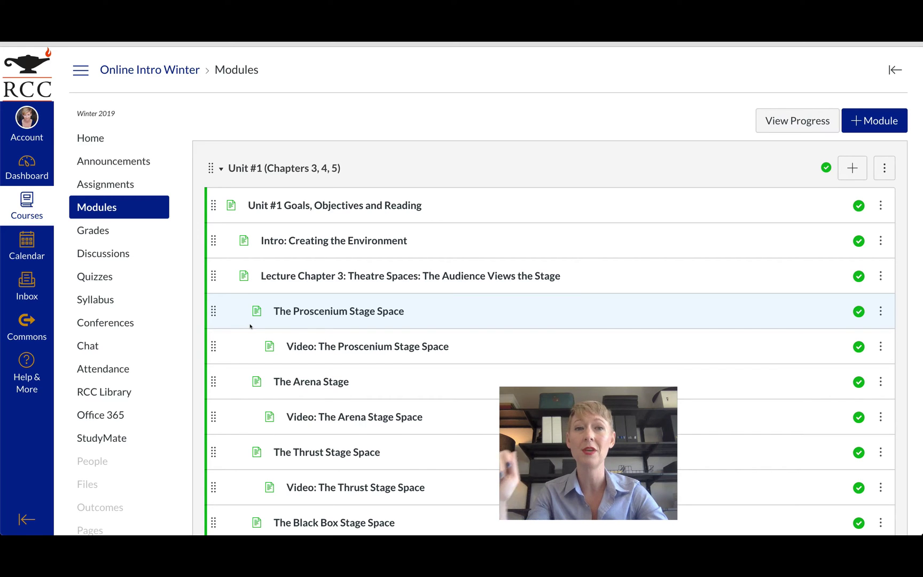
pyautogui.scroll(-4, 250, 326)
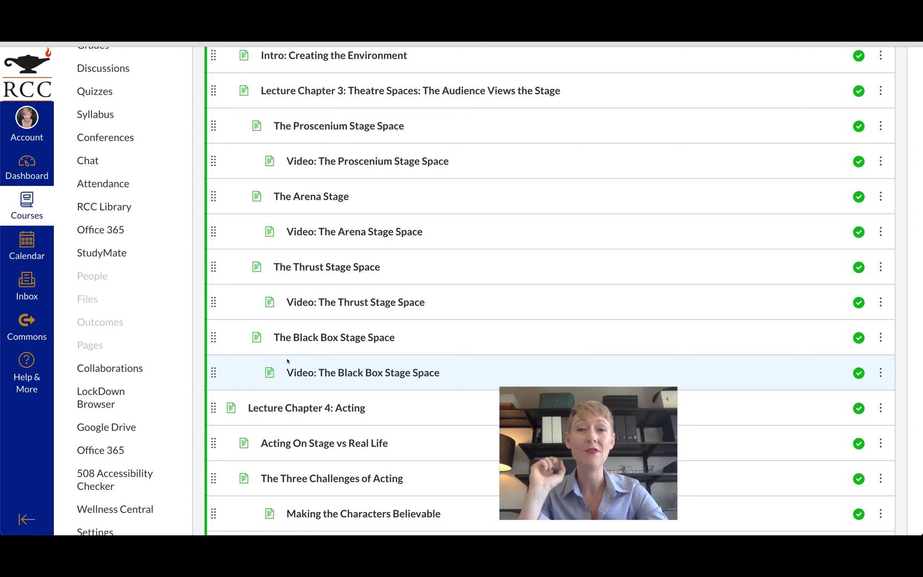
pyautogui.scroll(-6, 287, 361)
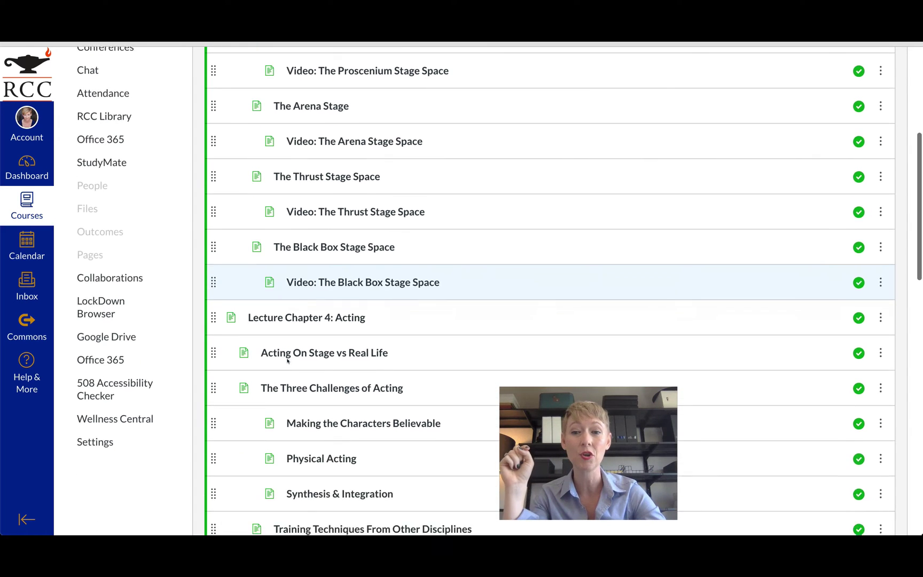
pyautogui.scroll(-6, 288, 361)
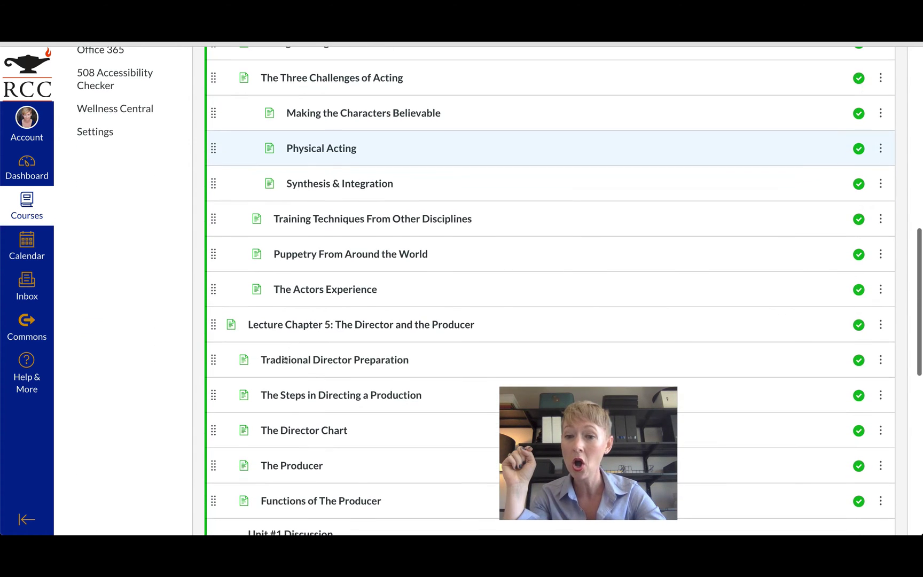
pyautogui.scroll(12, 283, 361)
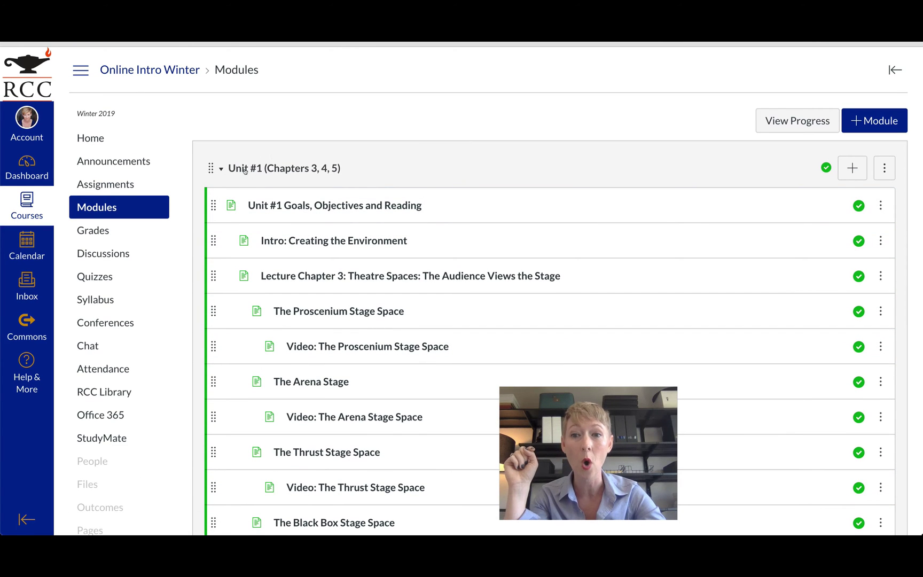
pyautogui.click(217, 168)
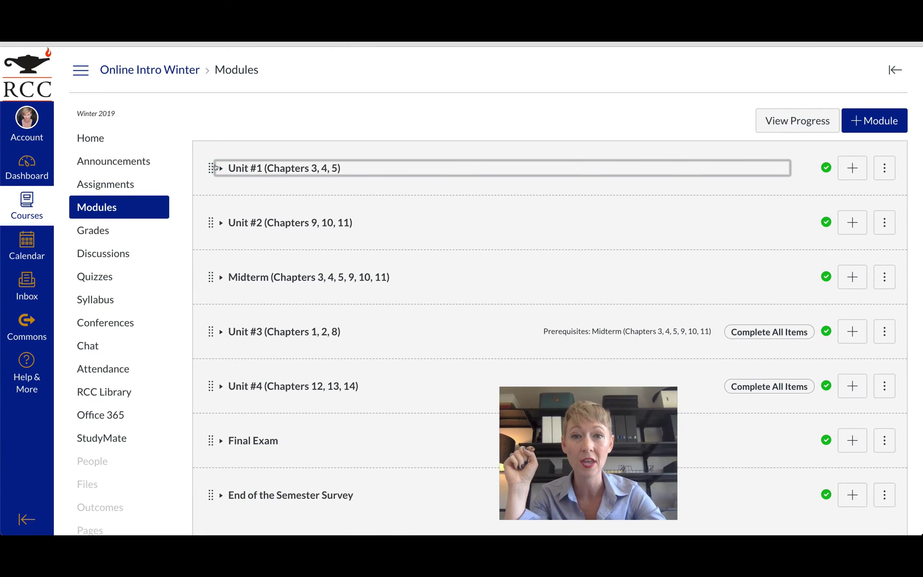
pyautogui.click(217, 168)
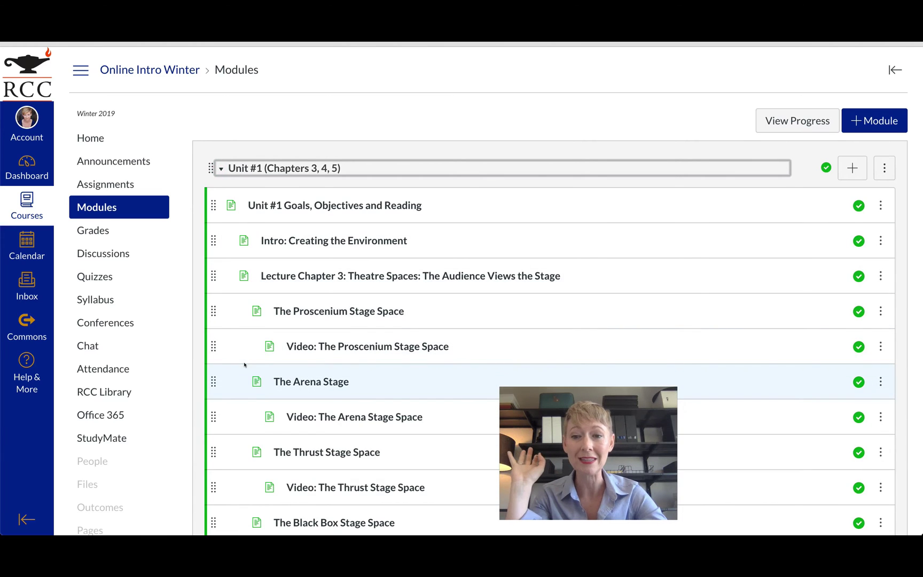
# - Open the Acting On Stage vs Real Life page under the Chapter 4 lecture in Unit #1 and look through its notes and image
pyautogui.scroll(-5, 244, 365)
pyautogui.scroll(-5, 244, 364)
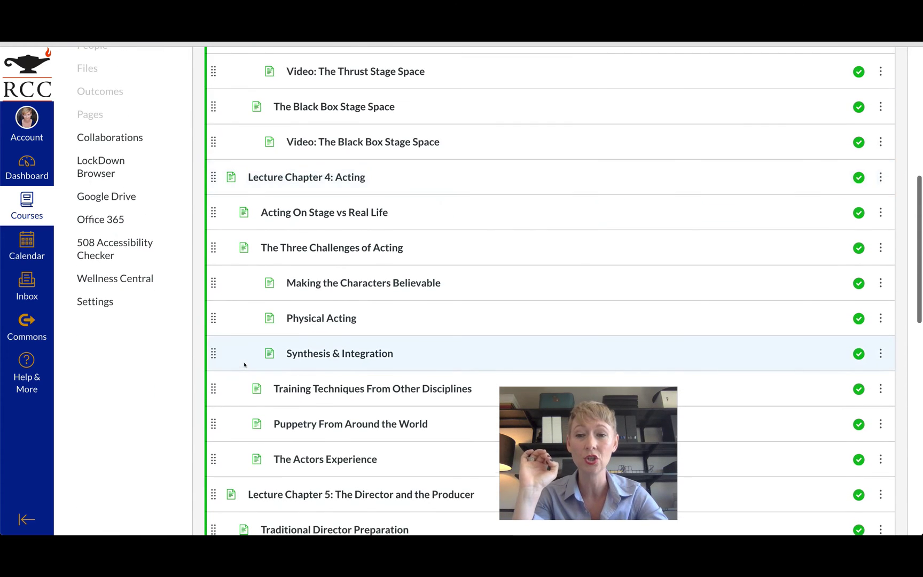
pyautogui.scroll(-3, 245, 365)
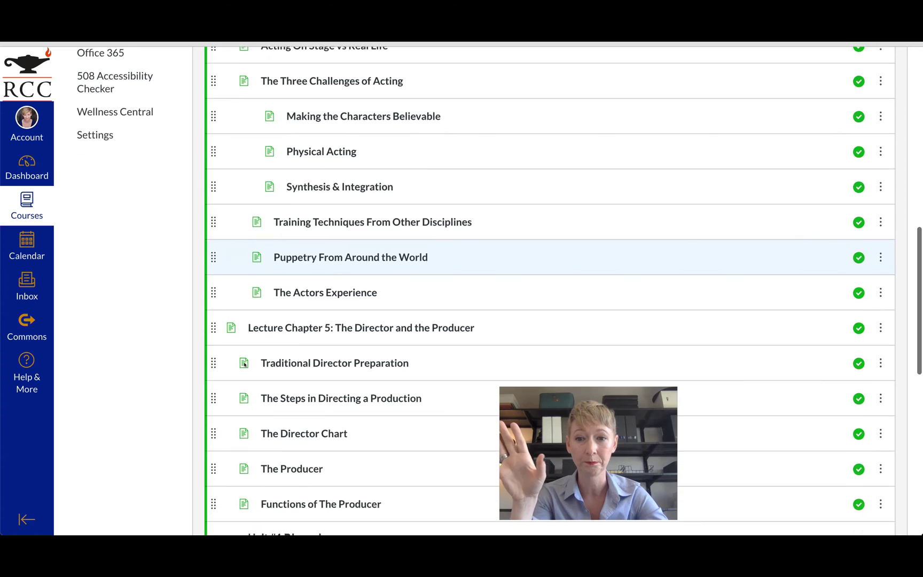
pyautogui.scroll(1, 244, 365)
pyautogui.scroll(2, 244, 365)
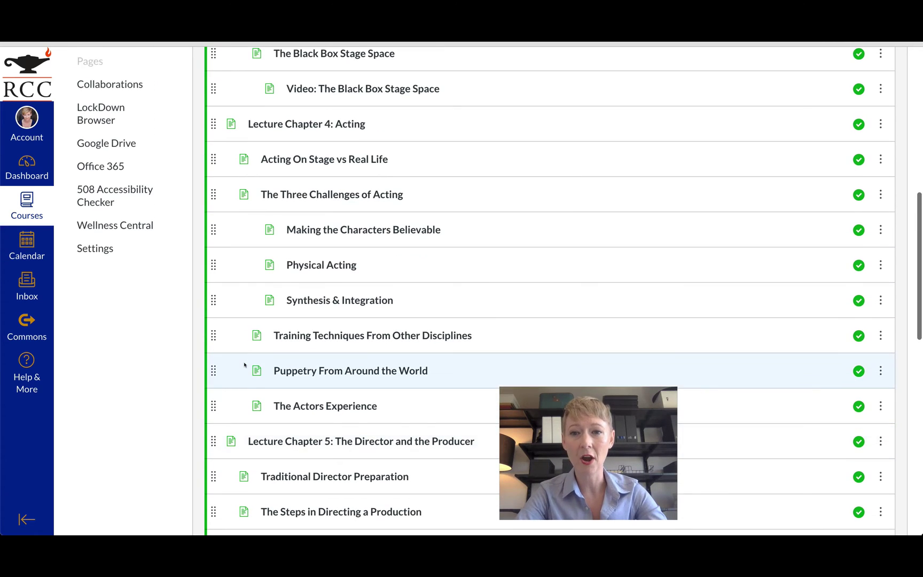
pyautogui.scroll(1, 244, 365)
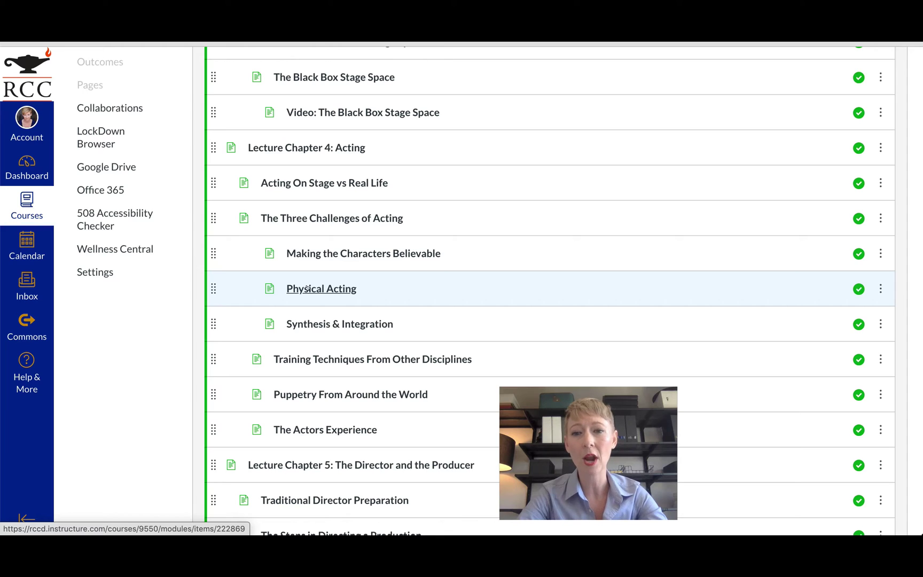
pyautogui.click(302, 184)
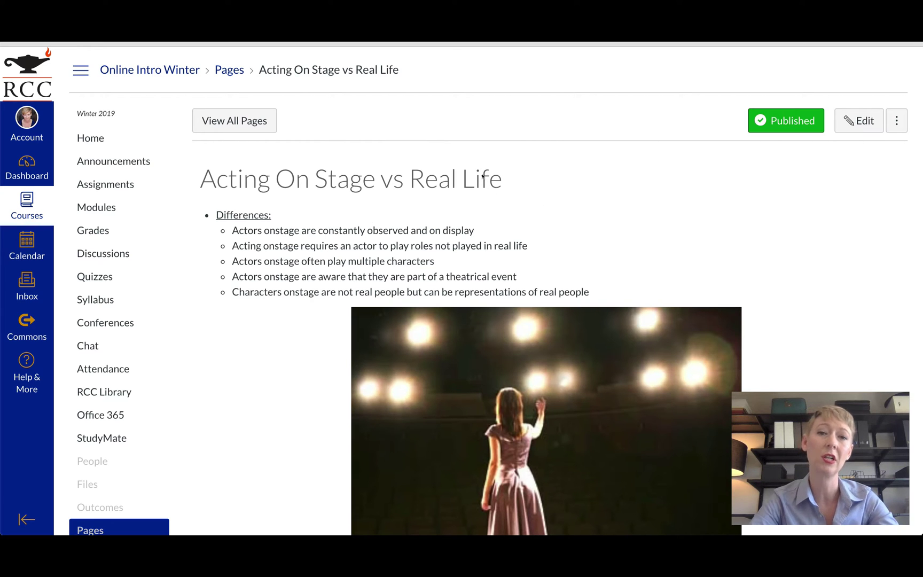
pyautogui.scroll(-4, 406, 380)
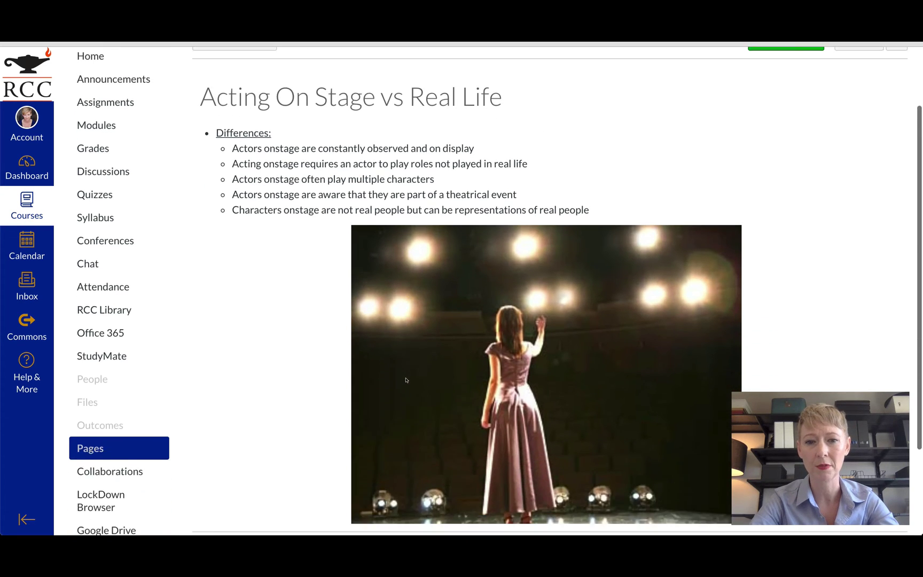
pyautogui.scroll(2, 405, 381)
pyautogui.scroll(2, 406, 380)
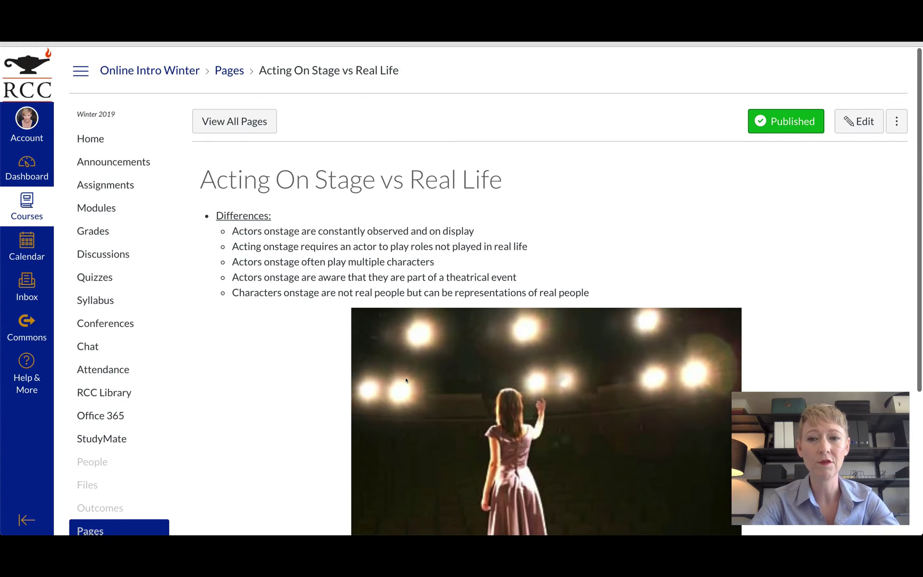
# - Return to the modules, review the Unit #1 items past the Chapter 5 lecture pages, and open the Unit #1 Discussion
pyautogui.click(96, 207)
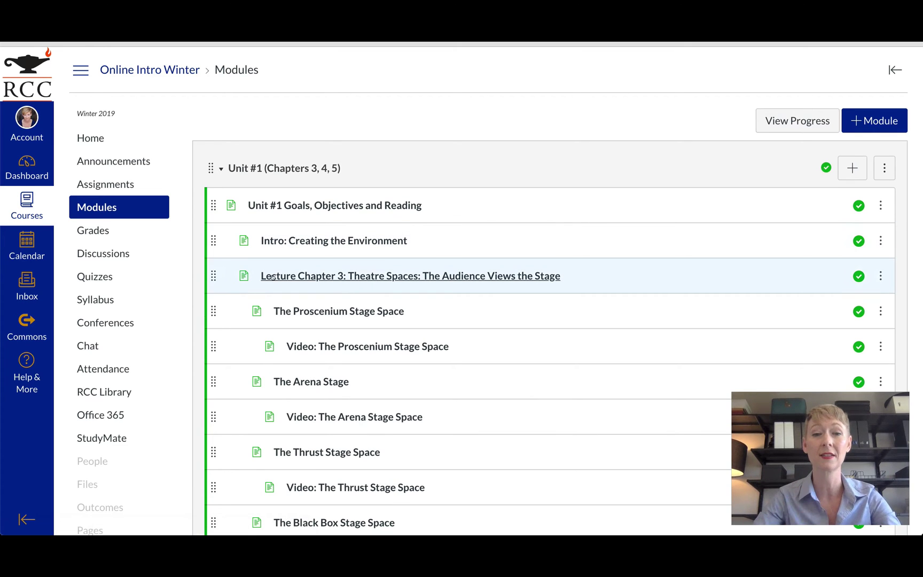
pyautogui.scroll(-1, 315, 334)
pyautogui.scroll(-10, 316, 335)
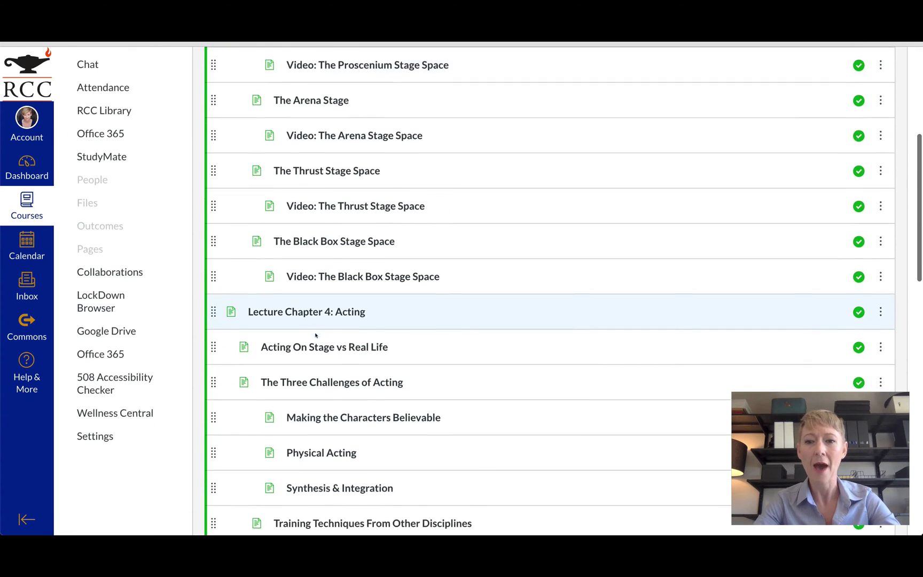
pyautogui.scroll(-5, 315, 335)
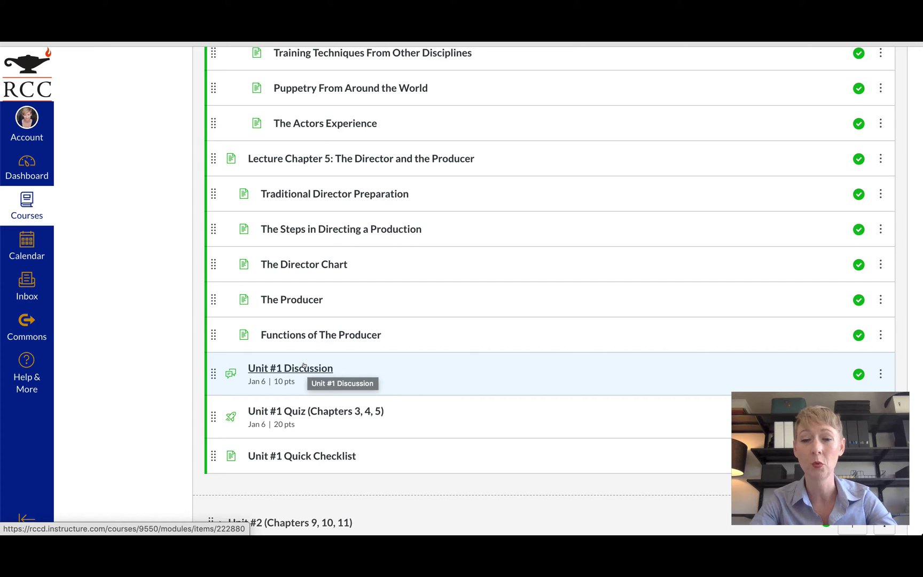
pyautogui.click(303, 368)
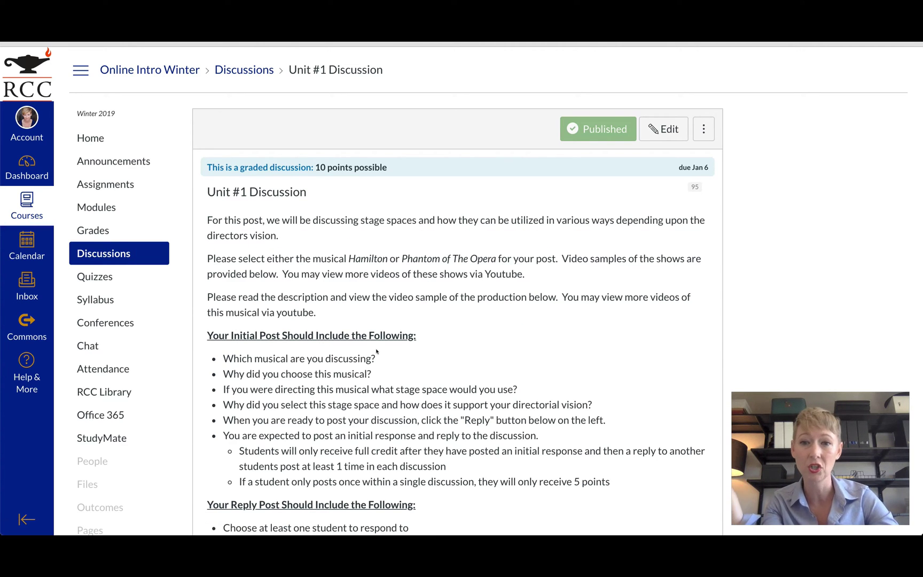
# - Read the Unit #1 Discussion's initial post requirements, reply post requirements, and tips for a successful post
pyautogui.scroll(-2, 377, 351)
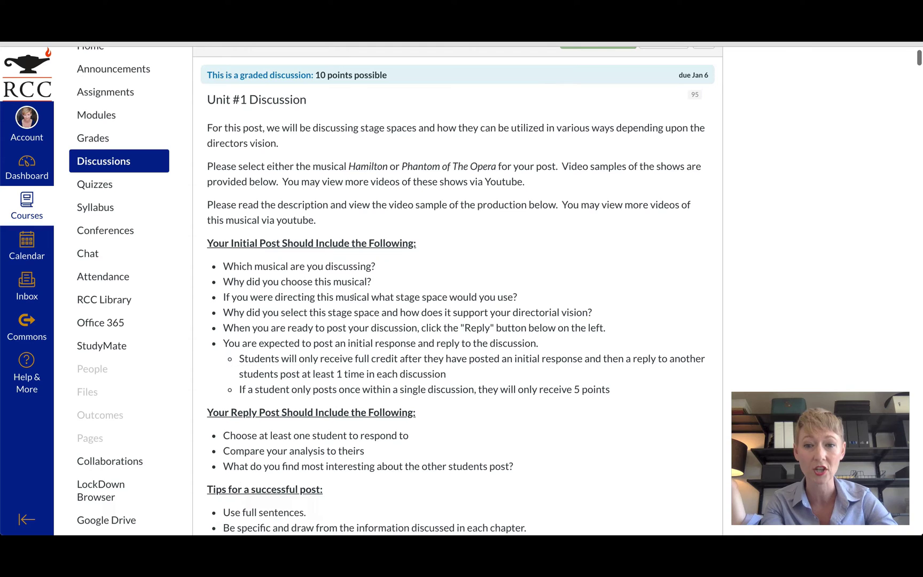
pyautogui.scroll(-3, 320, 291)
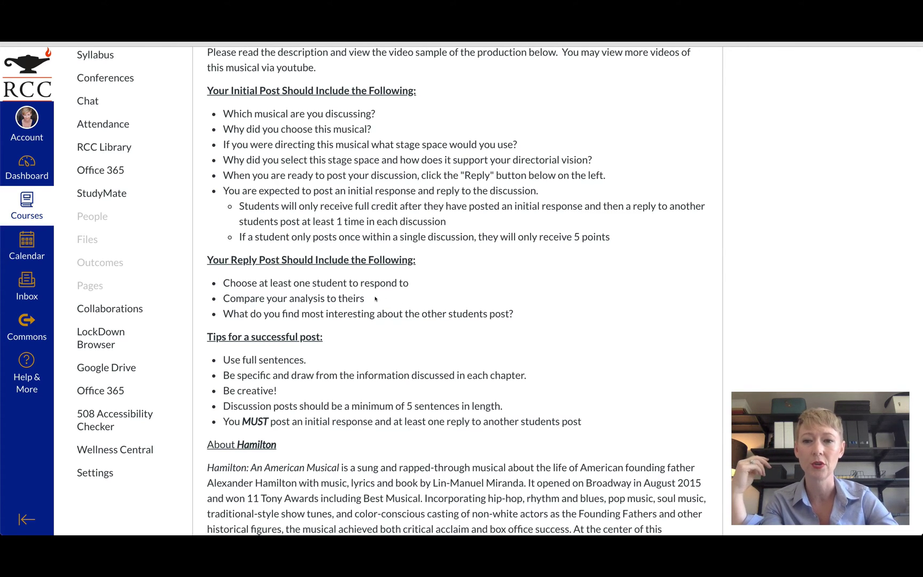
pyautogui.scroll(-1, 375, 300)
pyautogui.scroll(-1, 376, 301)
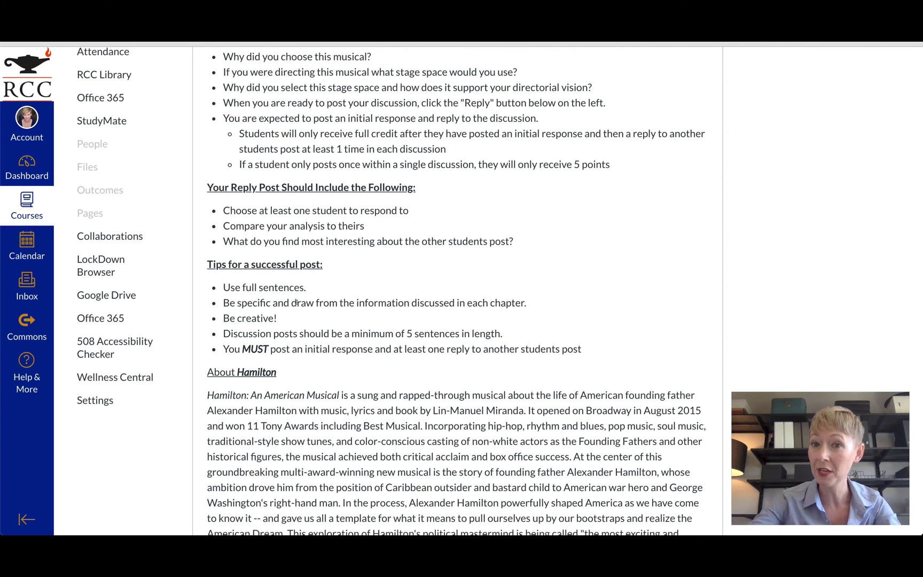
pyautogui.scroll(1, 298, 260)
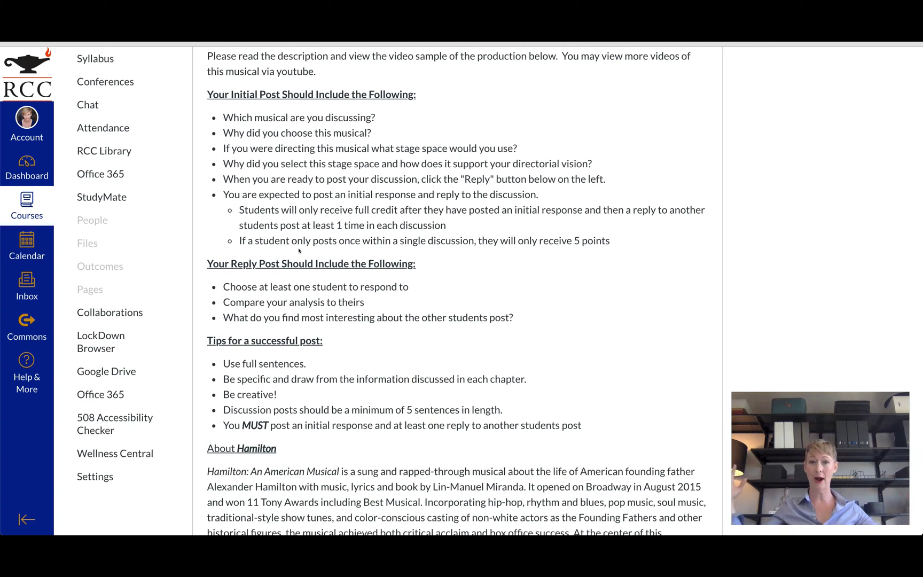
pyautogui.scroll(-2, 350, 334)
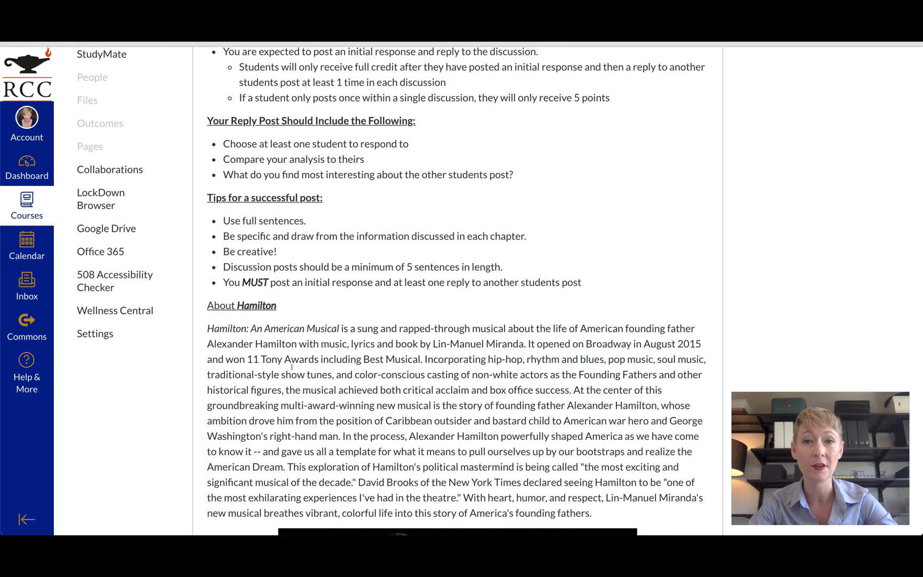
# - Look through the Hamilton and Phantom of the Opera descriptions and their embedded video samples in the discussion
pyautogui.scroll(-5, 249, 431)
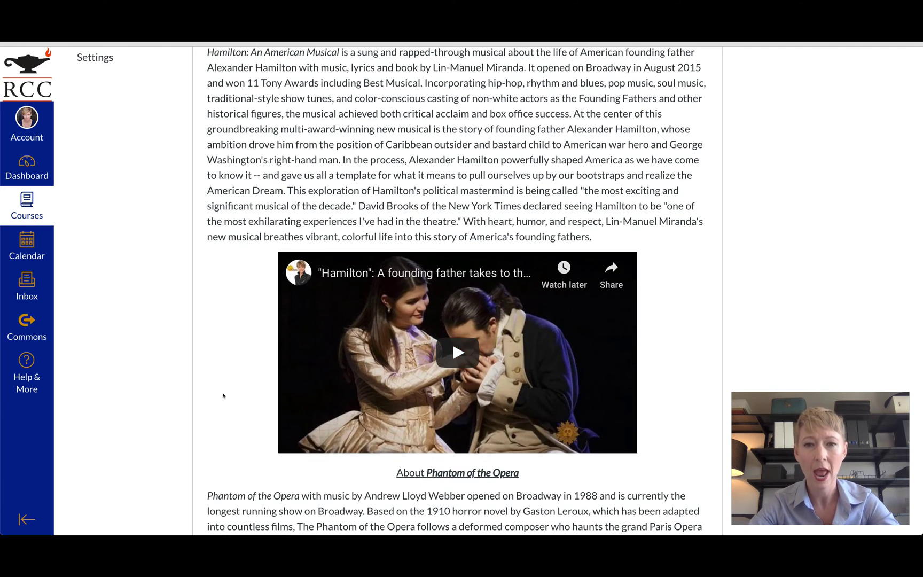
pyautogui.scroll(1, 223, 395)
pyautogui.scroll(-3, 223, 395)
pyautogui.scroll(-6, 223, 395)
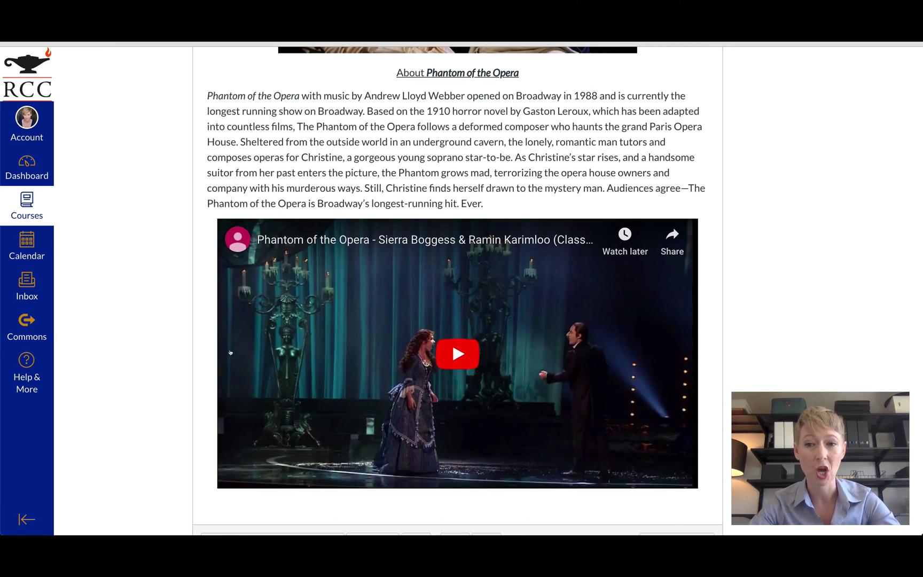
# - Review the Unit #1 Discussion again from its opening instructions through the video samples to the reply area, and return to its beginning
pyautogui.scroll(10, 196, 340)
pyautogui.scroll(8, 195, 340)
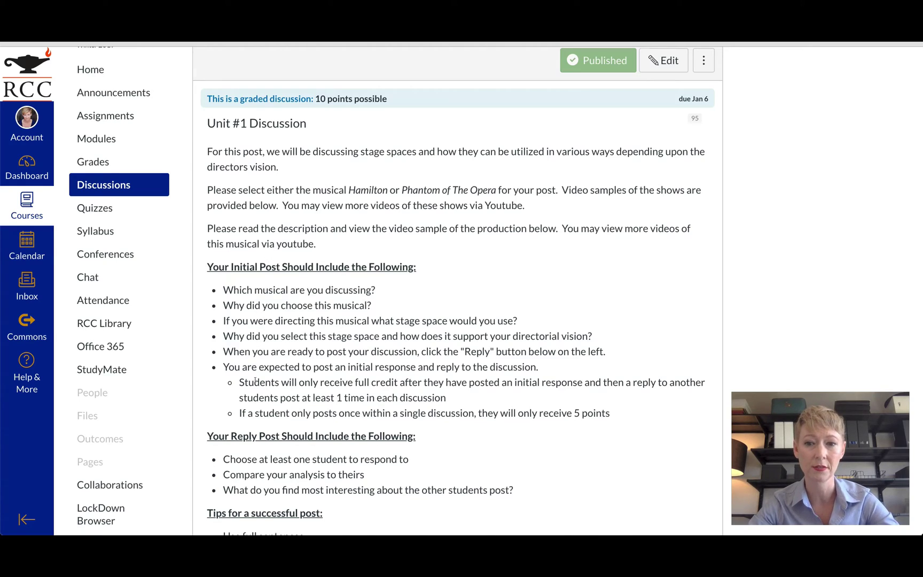
pyautogui.scroll(-15, 255, 380)
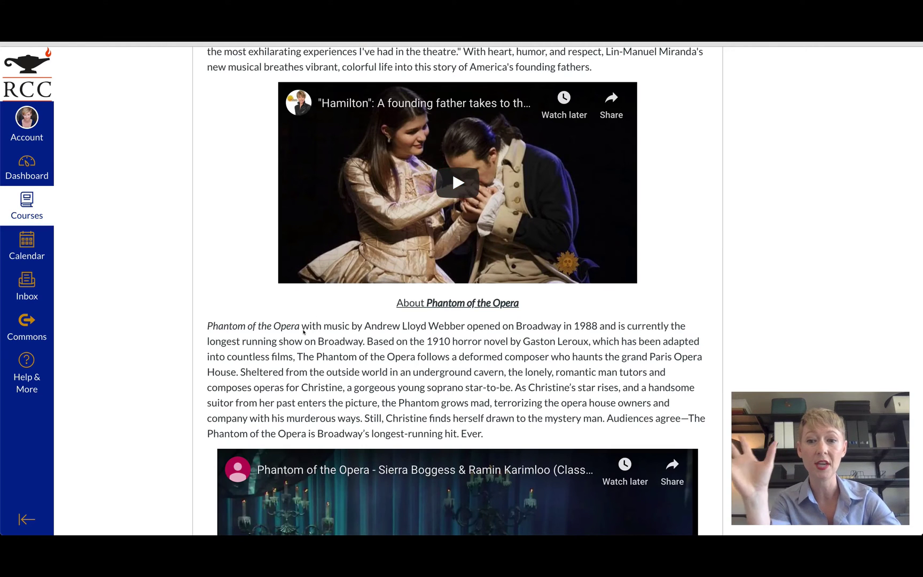
pyautogui.scroll(-1, 303, 331)
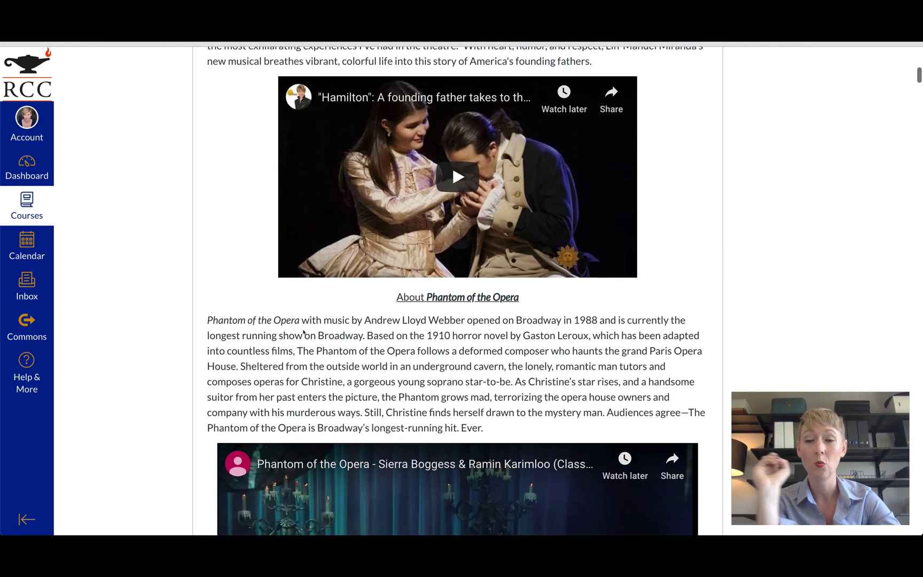
pyautogui.scroll(-6, 303, 332)
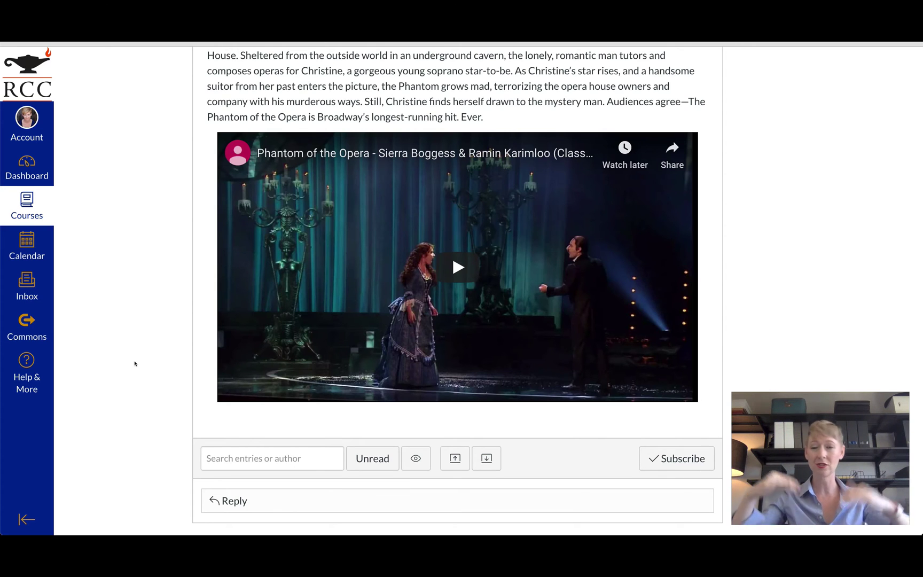
pyautogui.scroll(15, 135, 363)
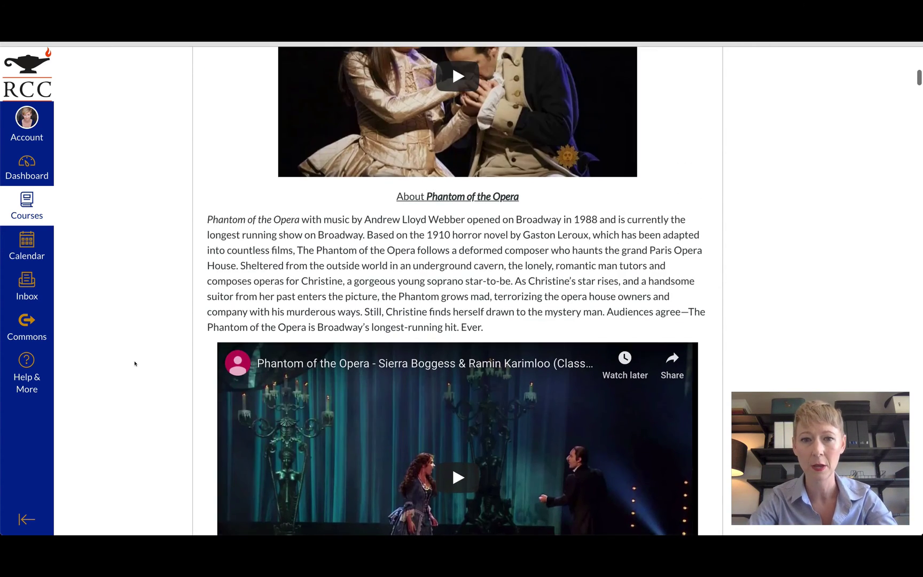
pyautogui.scroll(4, 135, 364)
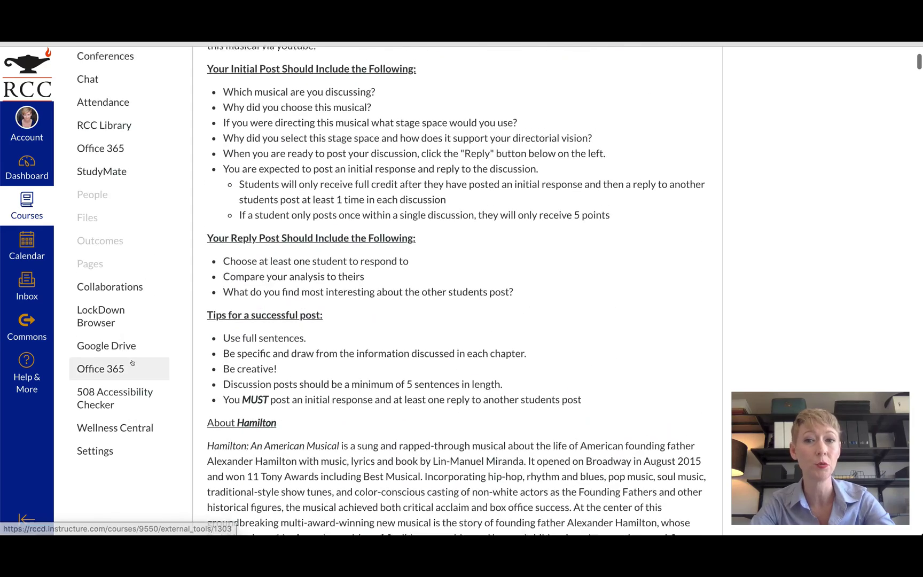
pyautogui.scroll(3, 107, 361)
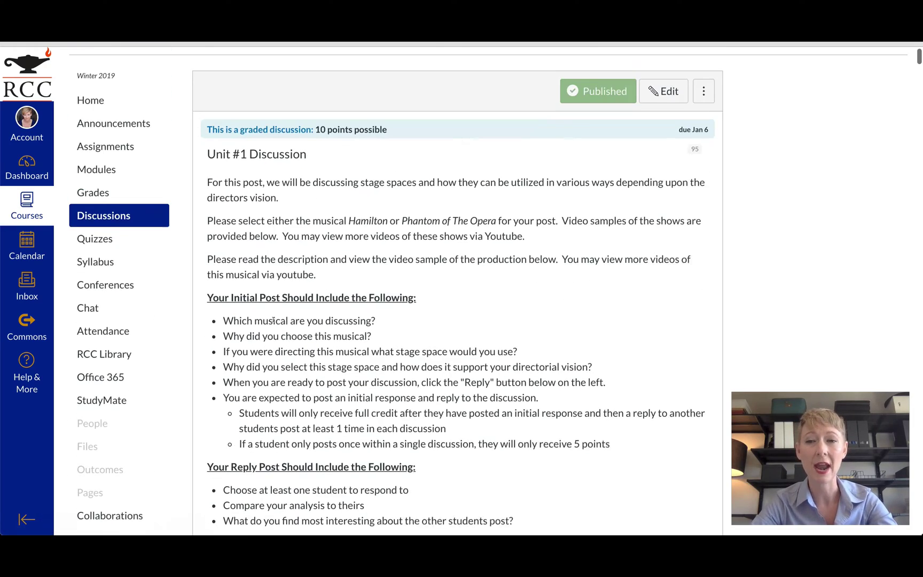
# - Return to the modules and open the Unit #1 Quiz (Chapters 3, 4, 5) listed below the Unit #1 Discussion
pyautogui.click(97, 174)
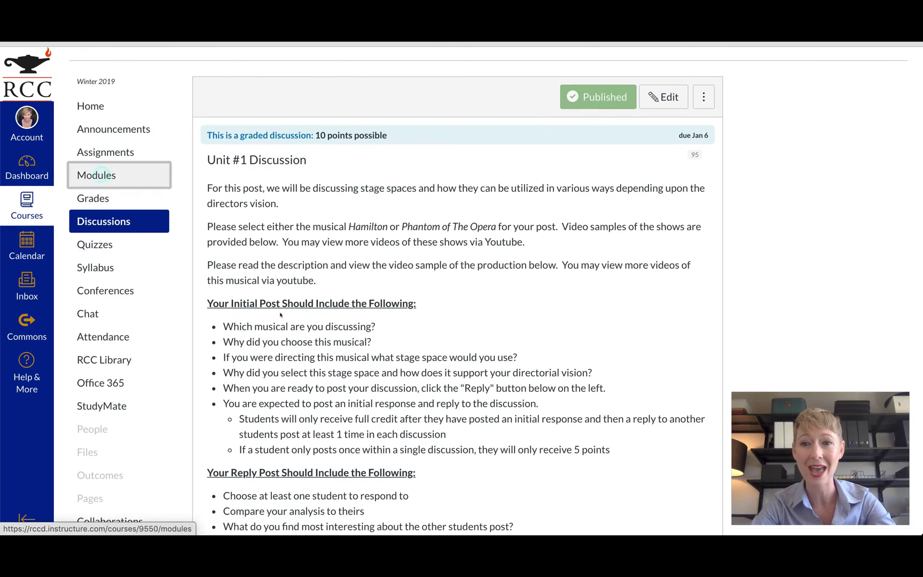
pyautogui.scroll(-4, 280, 315)
pyautogui.scroll(-10, 320, 314)
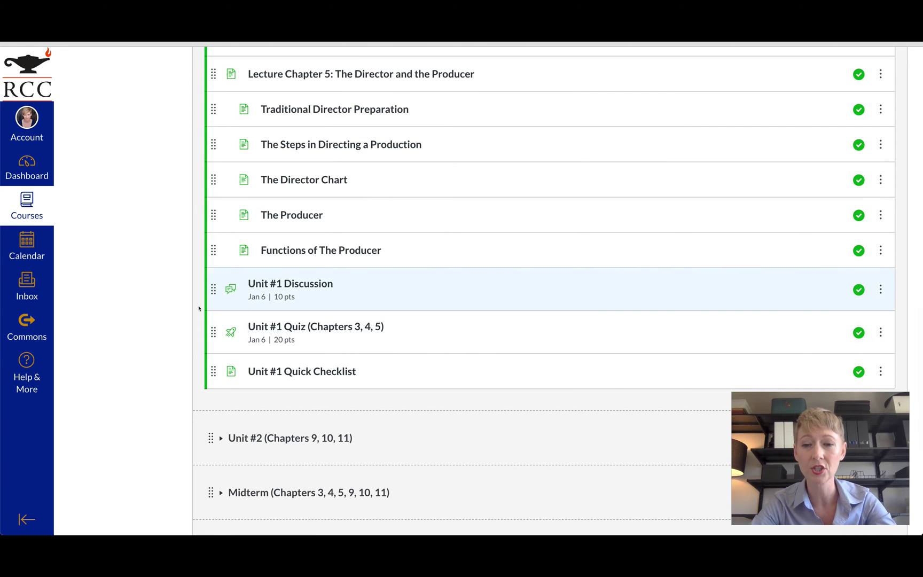
pyautogui.click(306, 326)
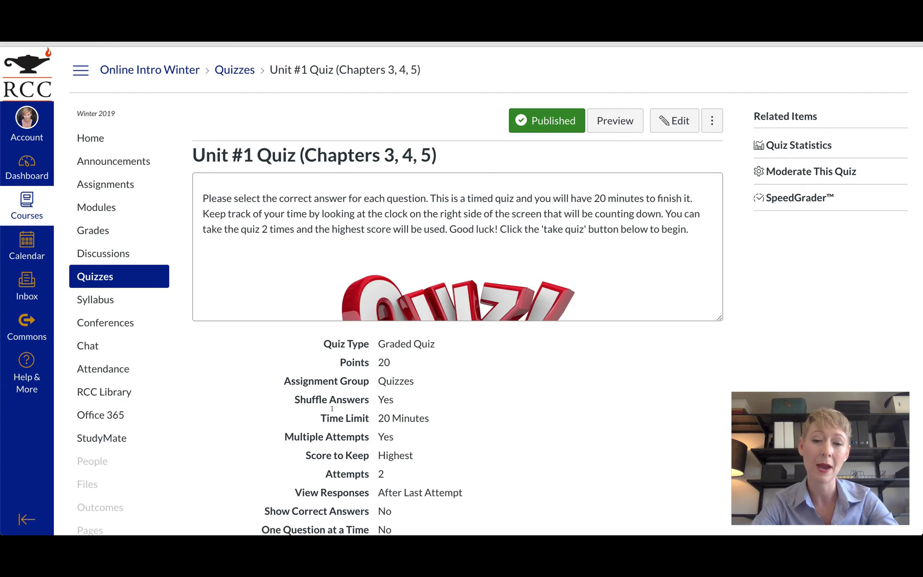
# - Examine the Unit #1 Quiz's instructions, quiz image, attempt and time limit settings, and availability dates
pyautogui.scroll(-1, 331, 408)
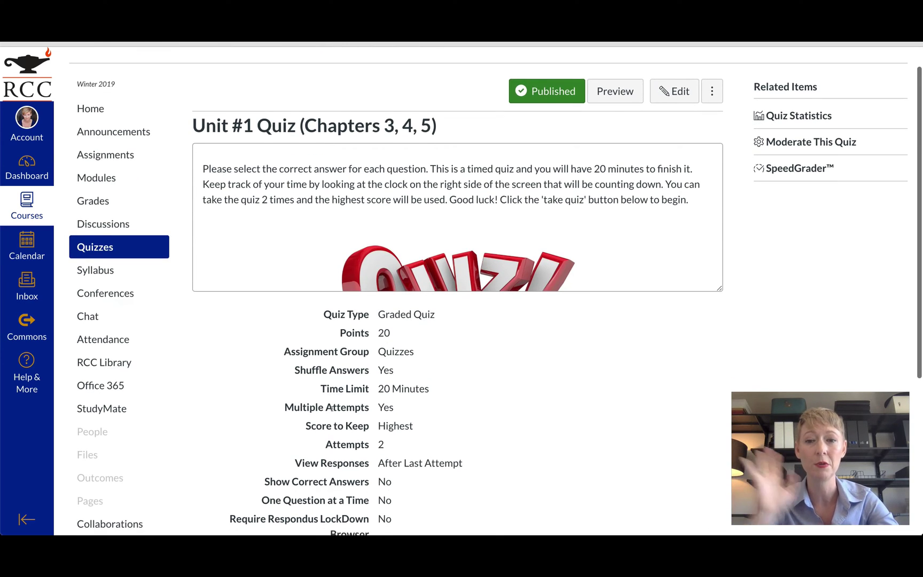
pyautogui.scroll(-4, 331, 408)
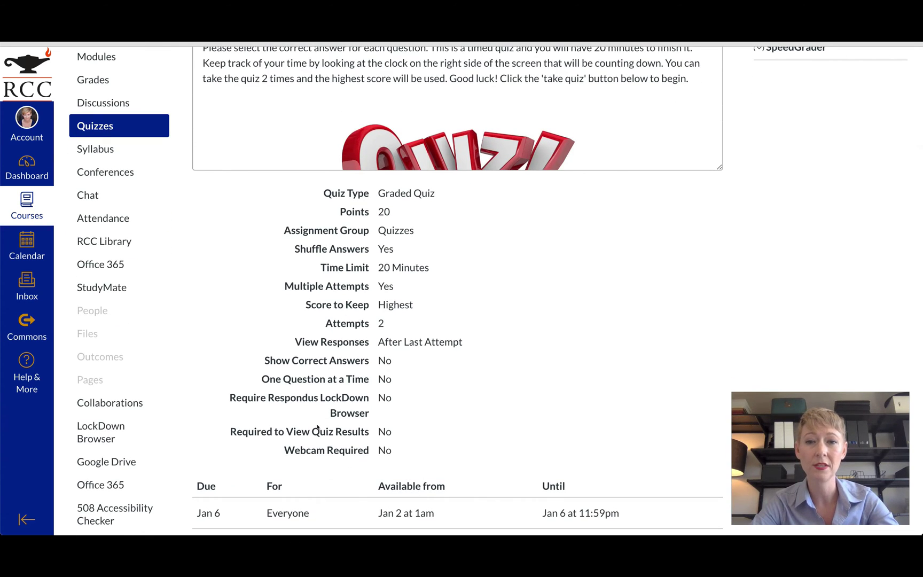
pyautogui.scroll(-4, 317, 432)
pyautogui.scroll(10, 230, 251)
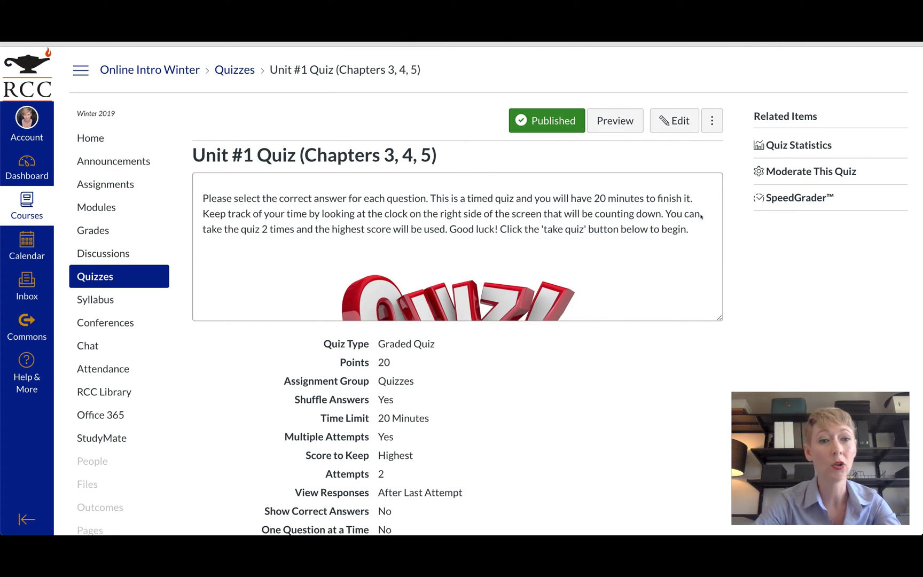
pyautogui.scroll(-3, 374, 235)
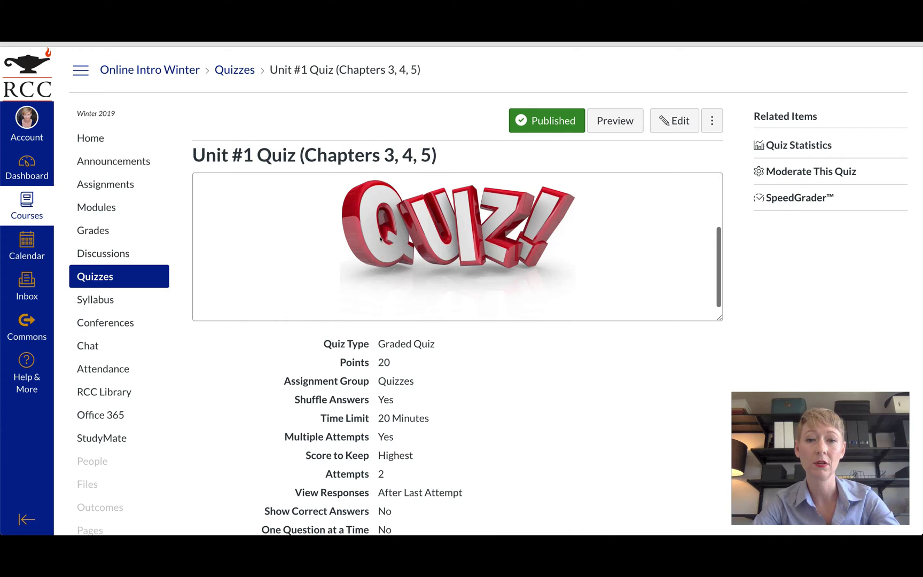
pyautogui.scroll(2, 381, 239)
pyautogui.scroll(2, 380, 240)
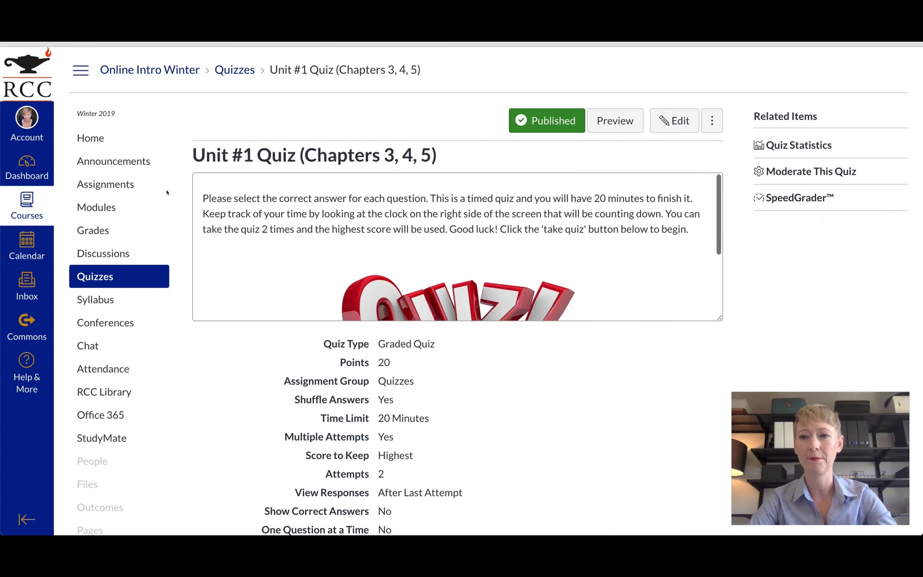
# - Collapse the Unit #1 module on the course's modules page, and open the list of all course quizzes
pyautogui.click(104, 208)
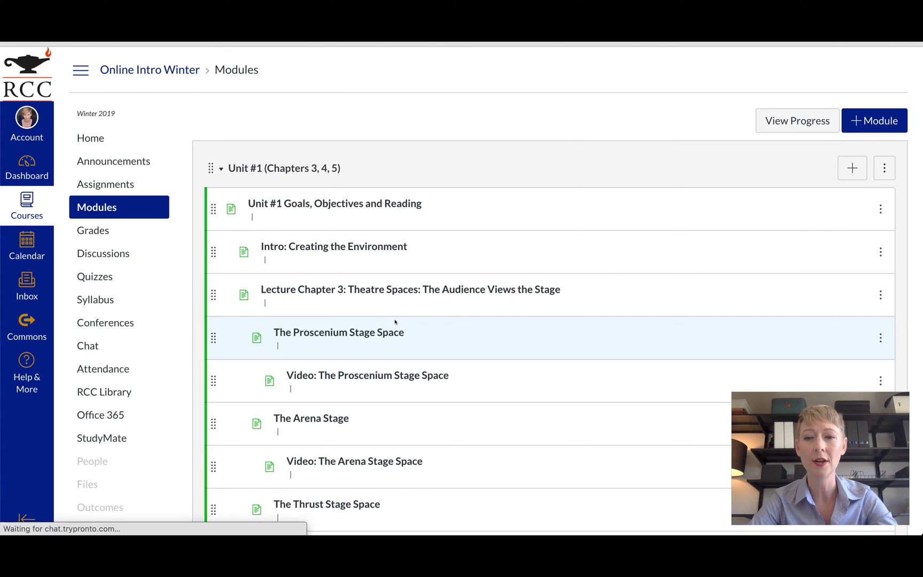
pyautogui.click(216, 167)
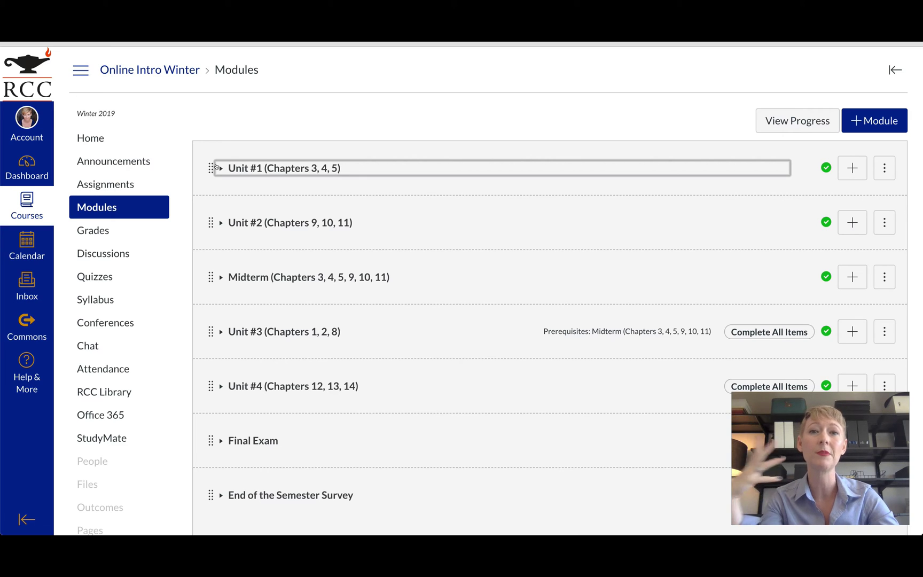
pyautogui.click(100, 277)
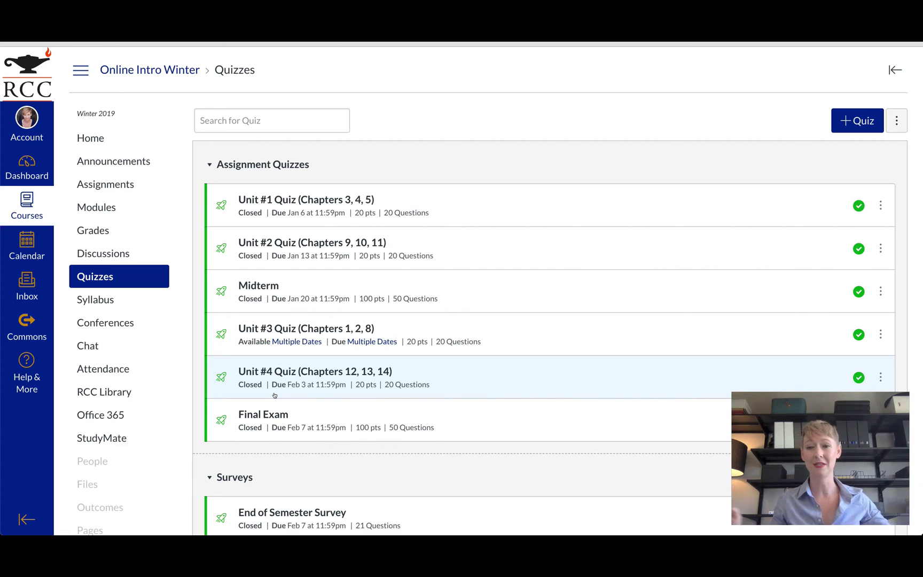
# - Return to the modules, expand Unit #1, and open the Unit #1 Quick Checklist page to read its completion items
pyautogui.click(106, 205)
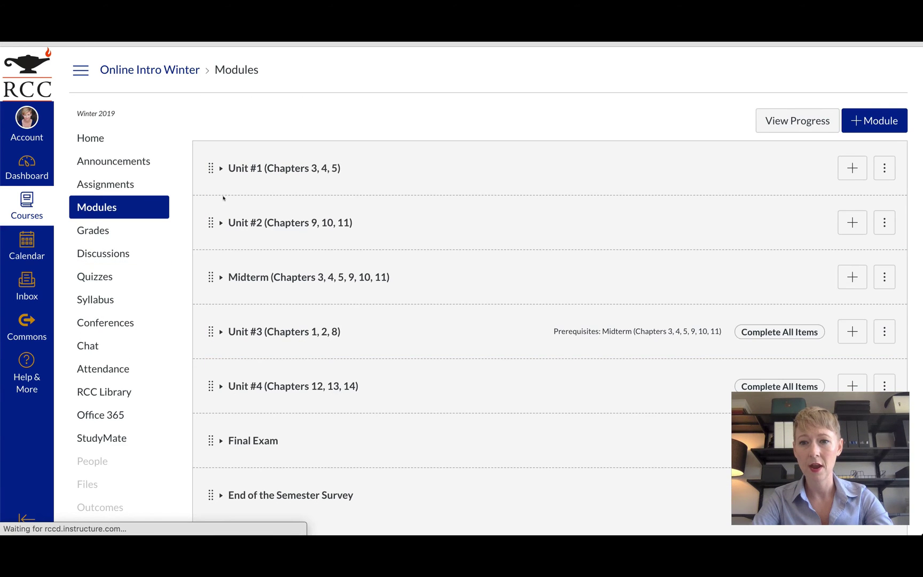
pyautogui.click(212, 167)
pyautogui.scroll(-10, 267, 352)
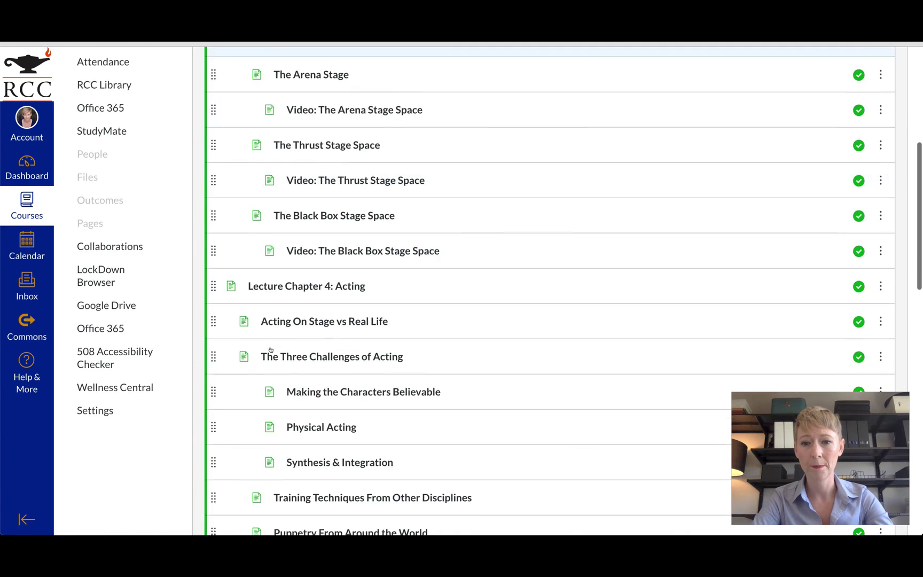
pyautogui.scroll(-5, 272, 348)
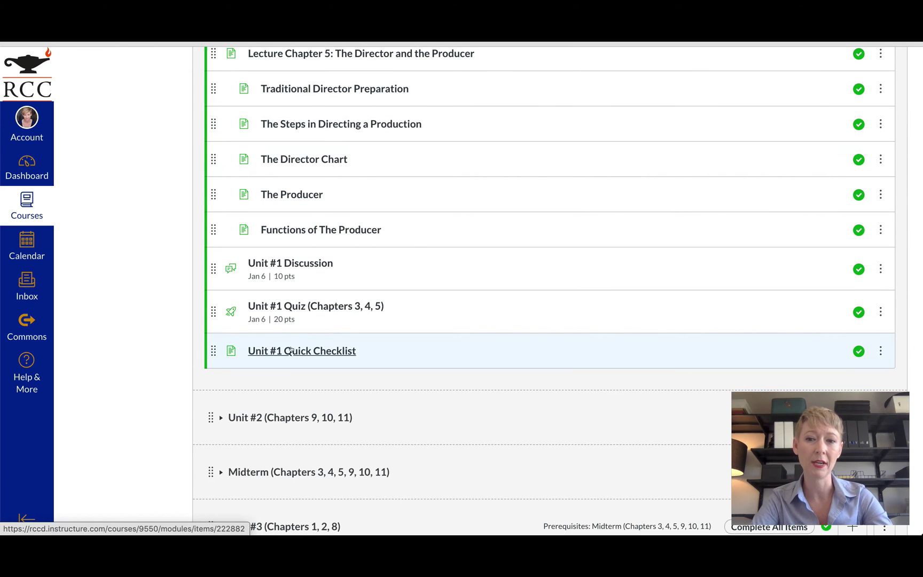
pyautogui.click(312, 350)
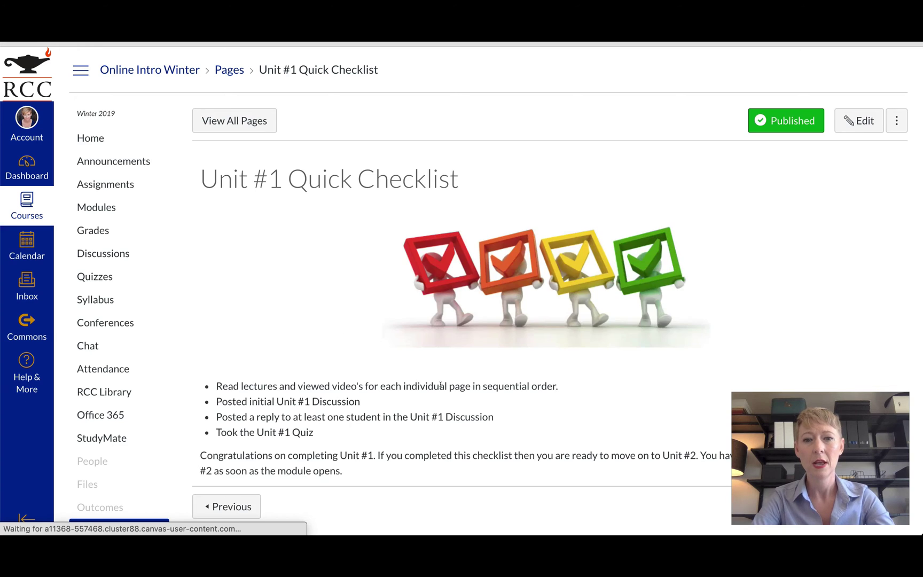
pyautogui.scroll(-2, 383, 364)
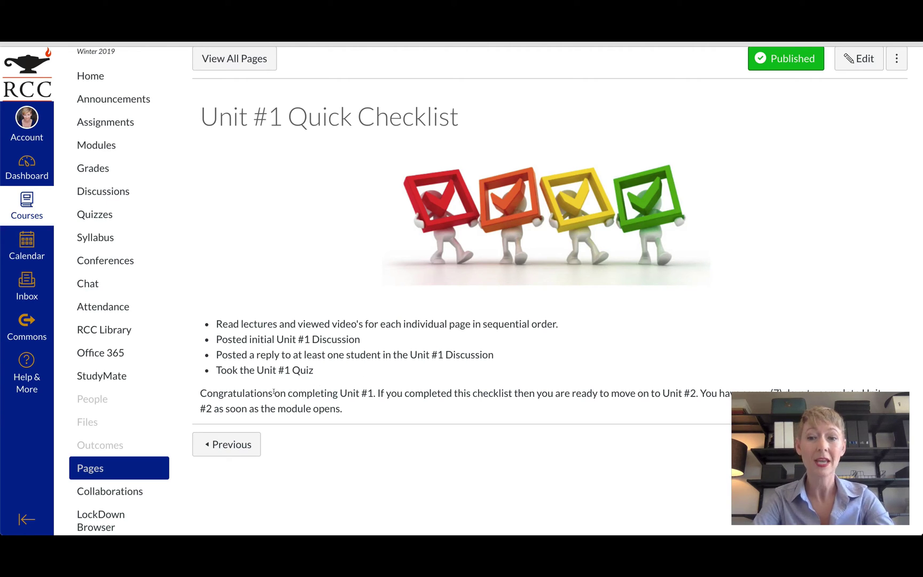
pyautogui.scroll(-4, 638, 398)
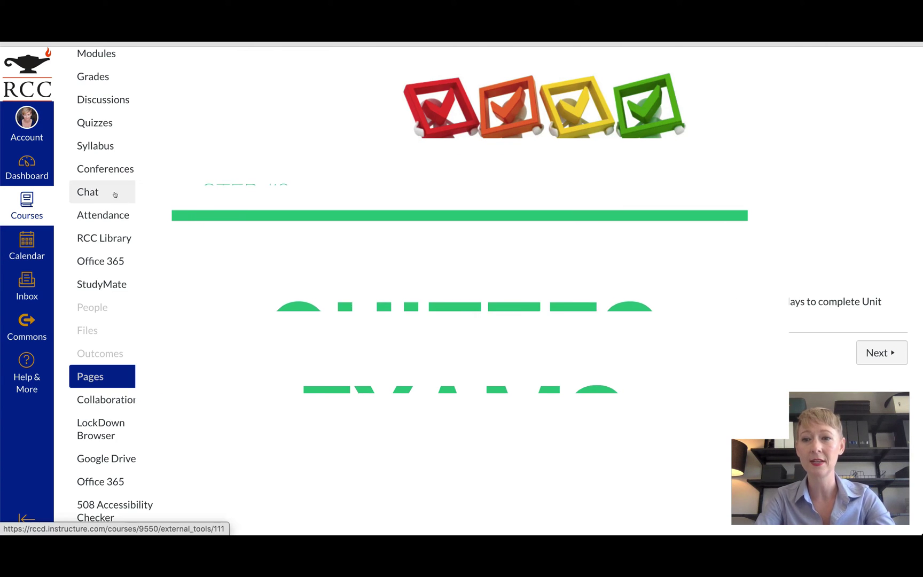
# - Open the Midterm from the list of course quizzes and start editing it
pyautogui.click(97, 123)
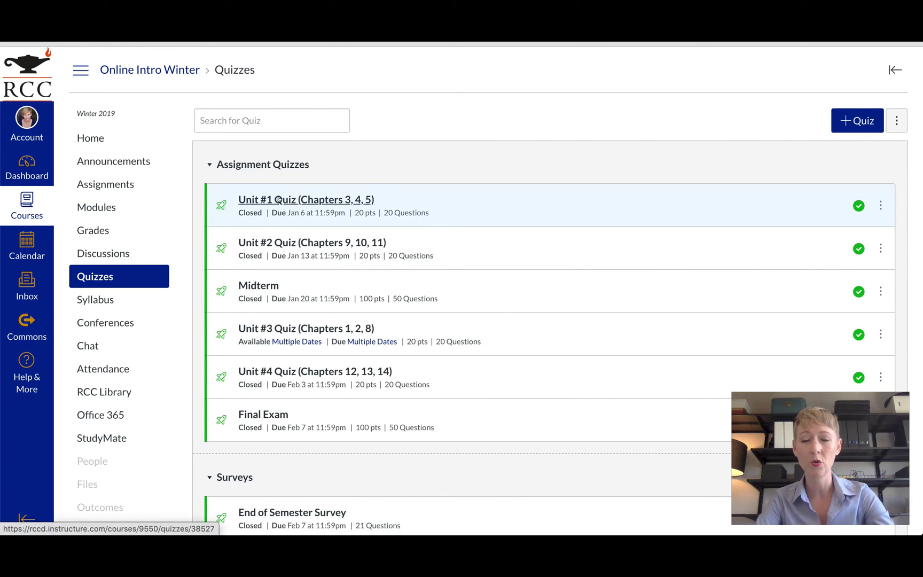
pyautogui.click(257, 284)
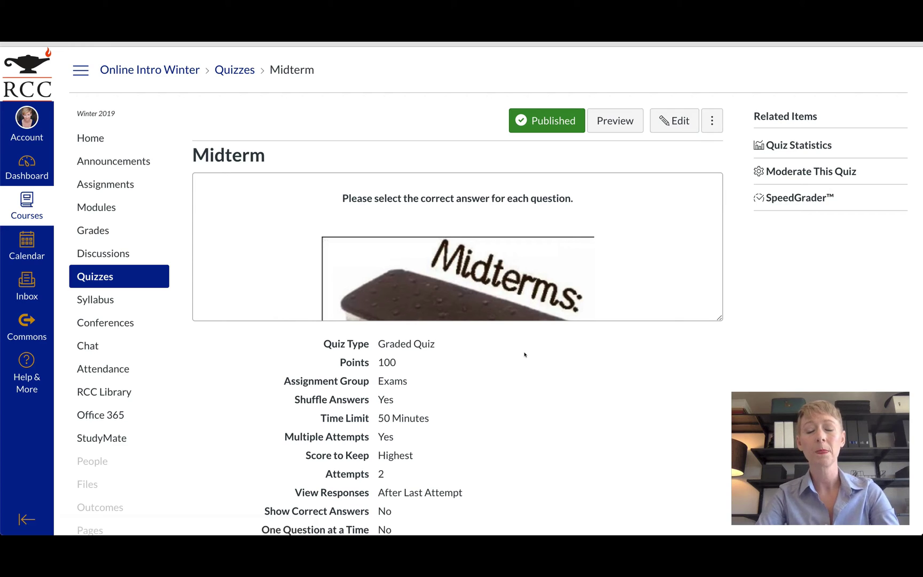
pyautogui.click(674, 123)
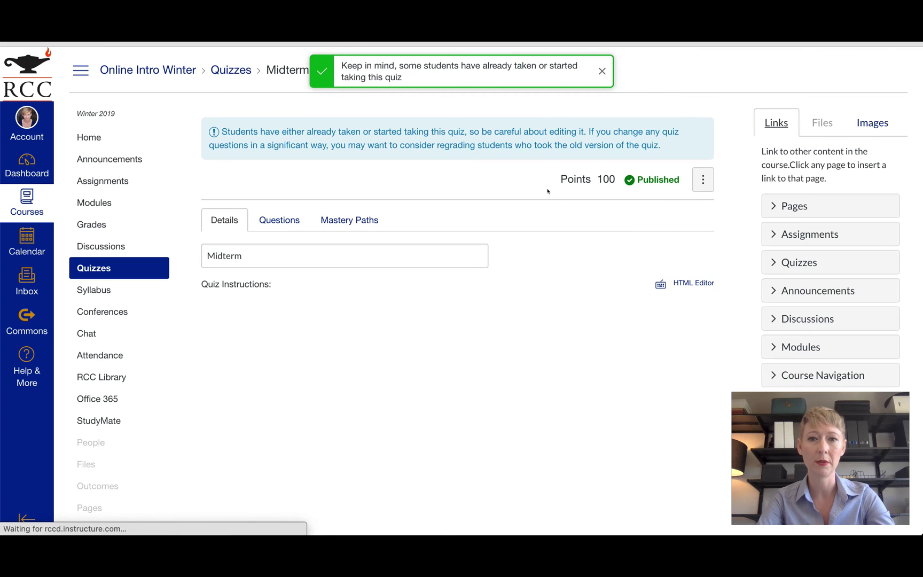
# - Examine the Midterm's instructions, image, quiz type, time limit, attempt options, restrictions, and assigned due and availability dates
pyautogui.scroll(-1, 562, 277)
pyautogui.scroll(-1, 563, 277)
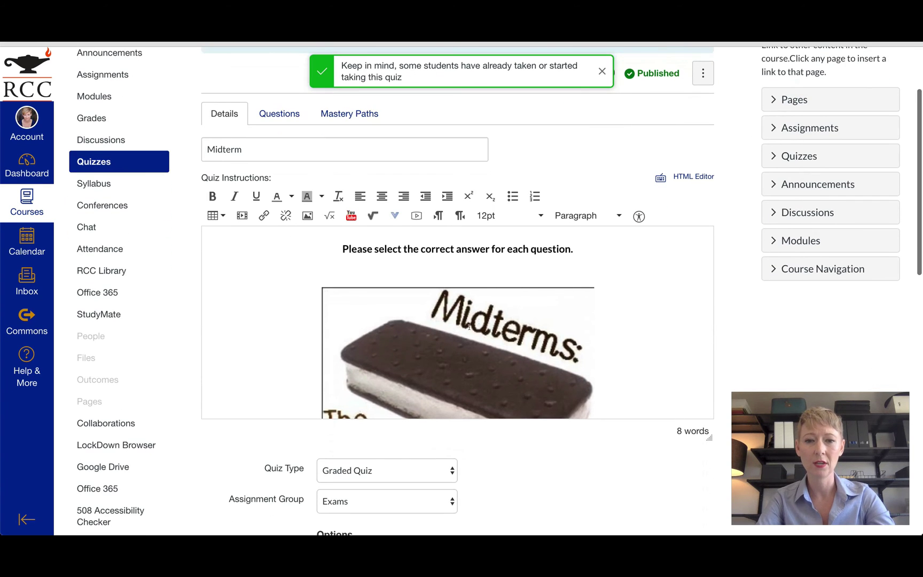
pyautogui.scroll(-3, 469, 327)
pyautogui.scroll(-3, 469, 327)
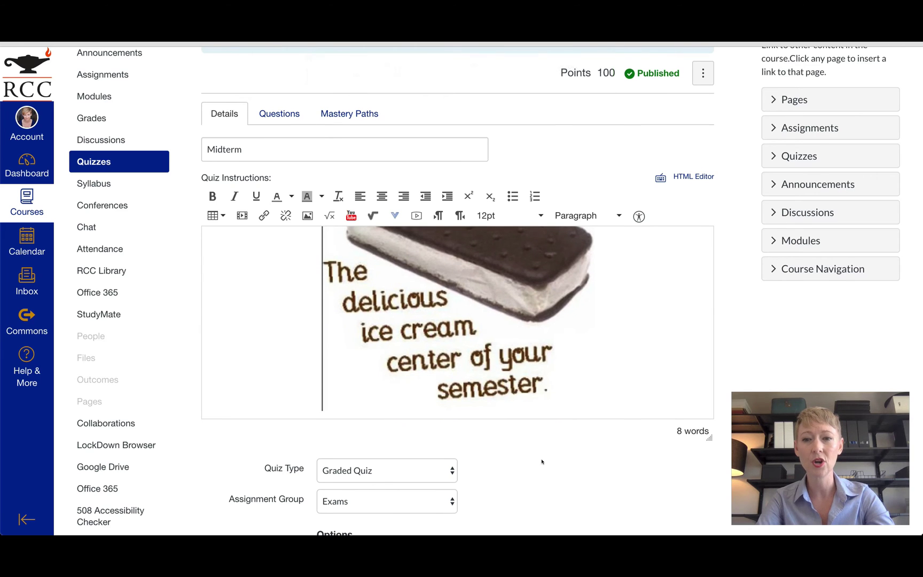
pyautogui.scroll(-4, 541, 459)
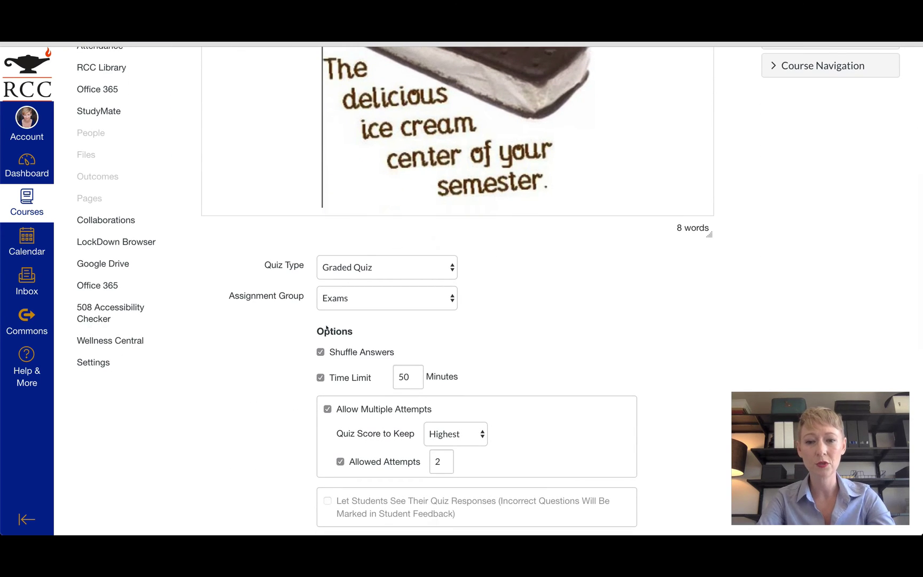
pyautogui.scroll(-5, 256, 453)
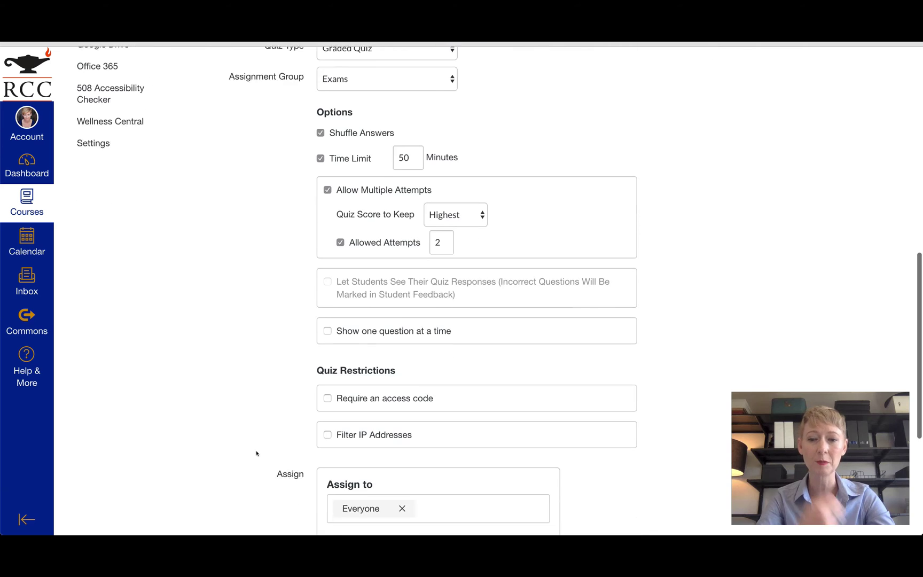
pyautogui.scroll(-4, 256, 453)
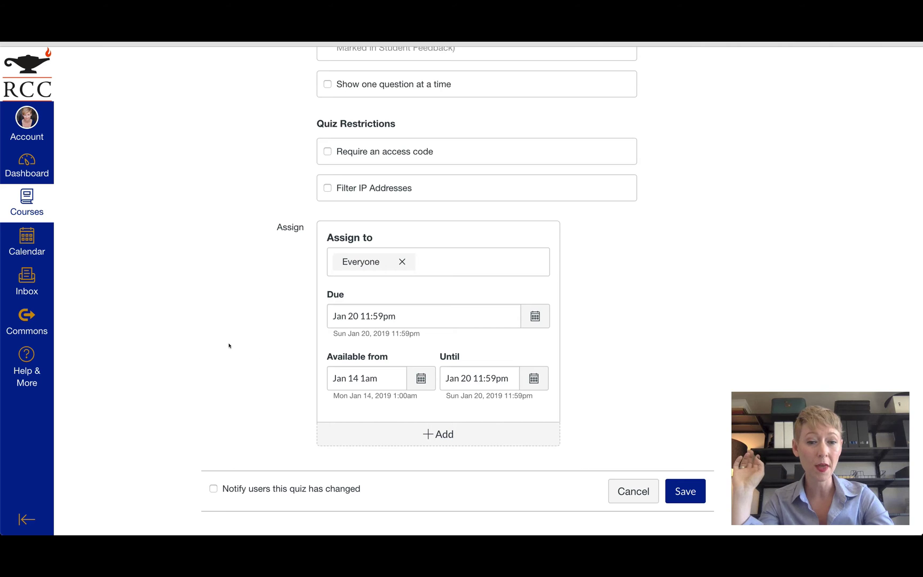
pyautogui.scroll(-1, 229, 346)
pyautogui.scroll(10, 229, 346)
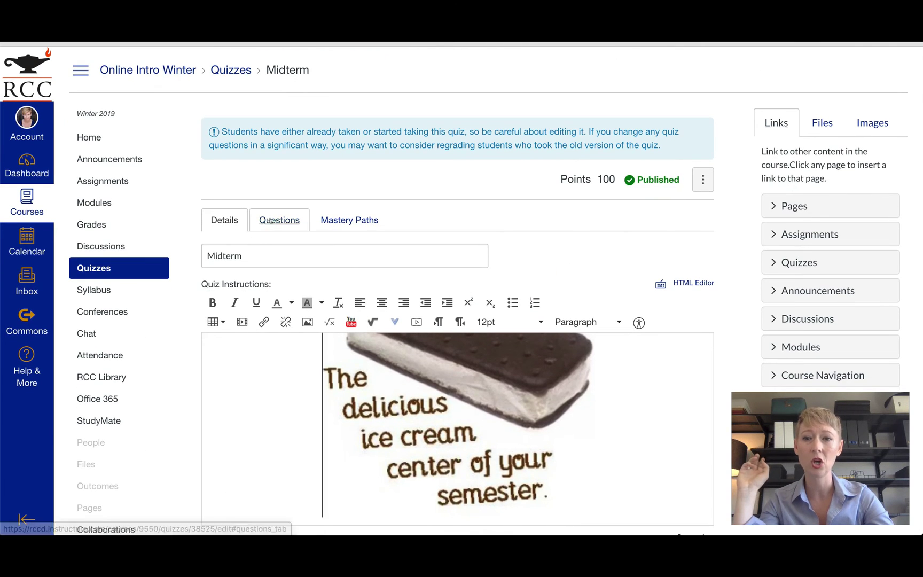
# - Show the Midterm's questions and look through the question list
pyautogui.click(275, 220)
pyautogui.scroll(-5, 247, 276)
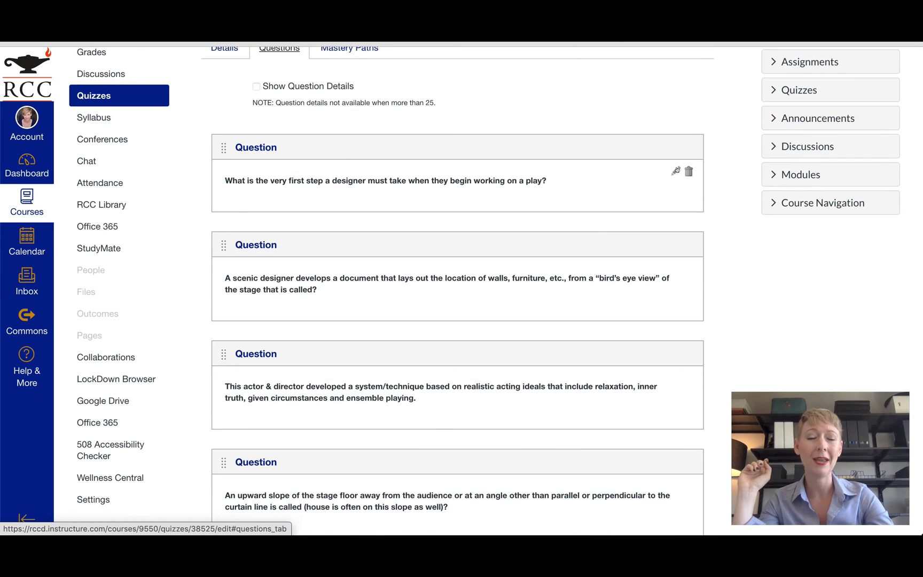
pyautogui.scroll(-8, 450, 261)
pyautogui.scroll(8, 449, 261)
pyautogui.scroll(1, 449, 258)
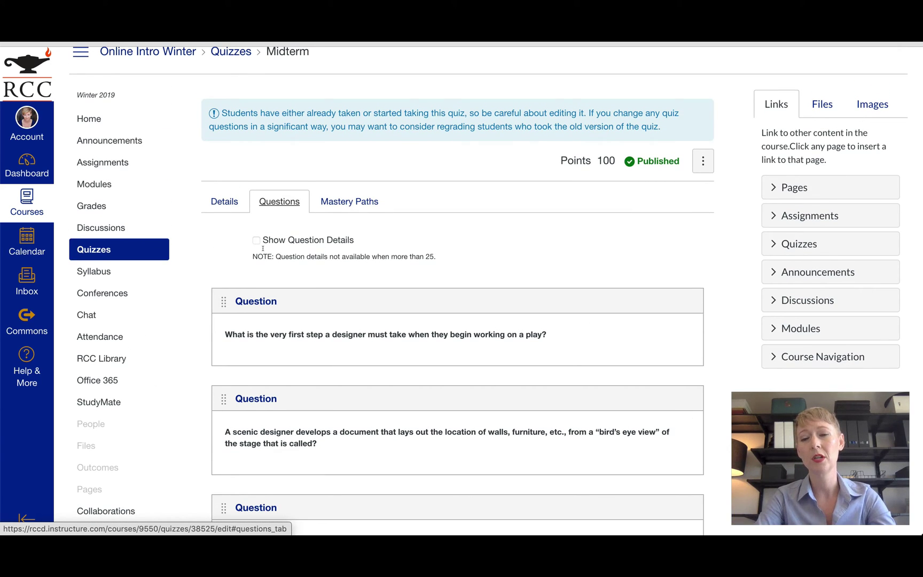
# - Return to the Midterm's details and review its options, attempt settings, and availability dates again
pyautogui.click(220, 203)
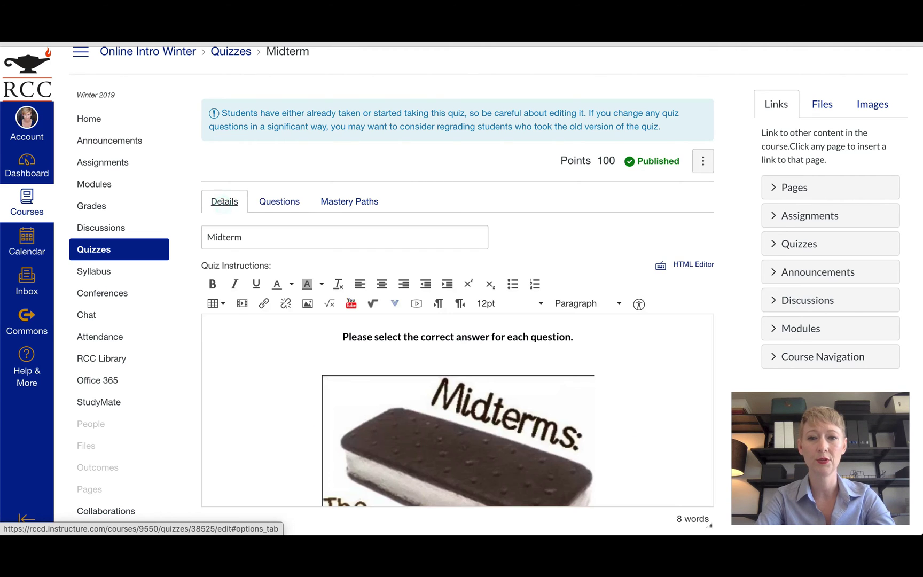
pyautogui.scroll(-3, 256, 409)
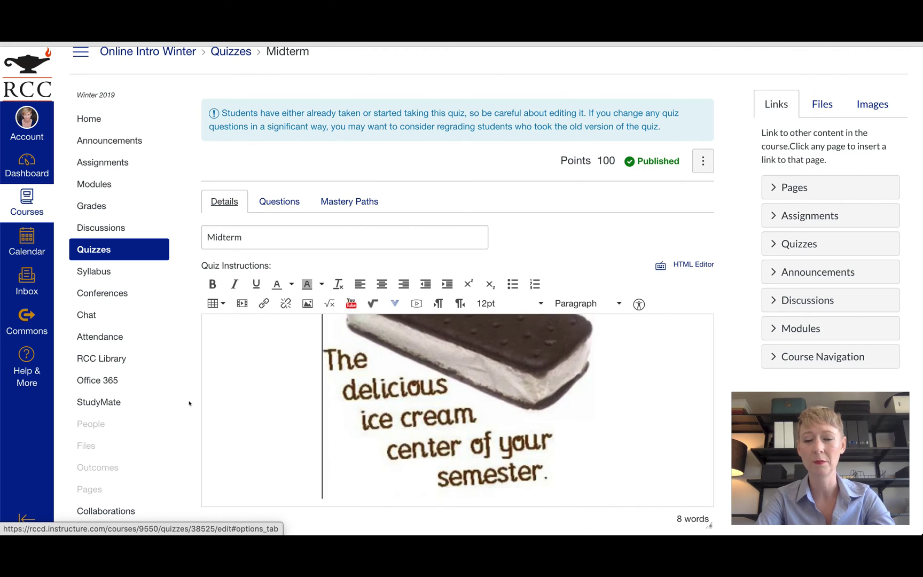
pyautogui.scroll(-7, 189, 403)
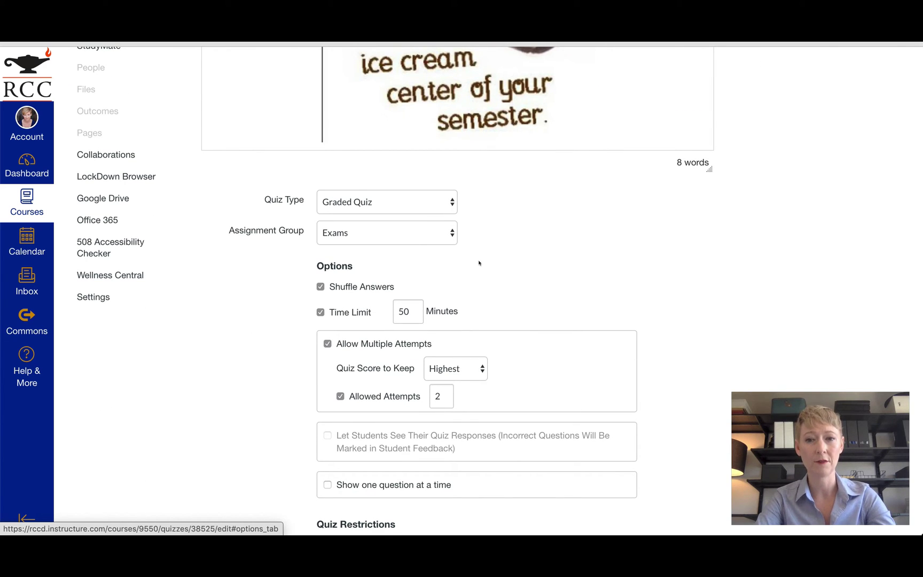
pyautogui.scroll(-1, 271, 405)
pyautogui.scroll(-8, 271, 405)
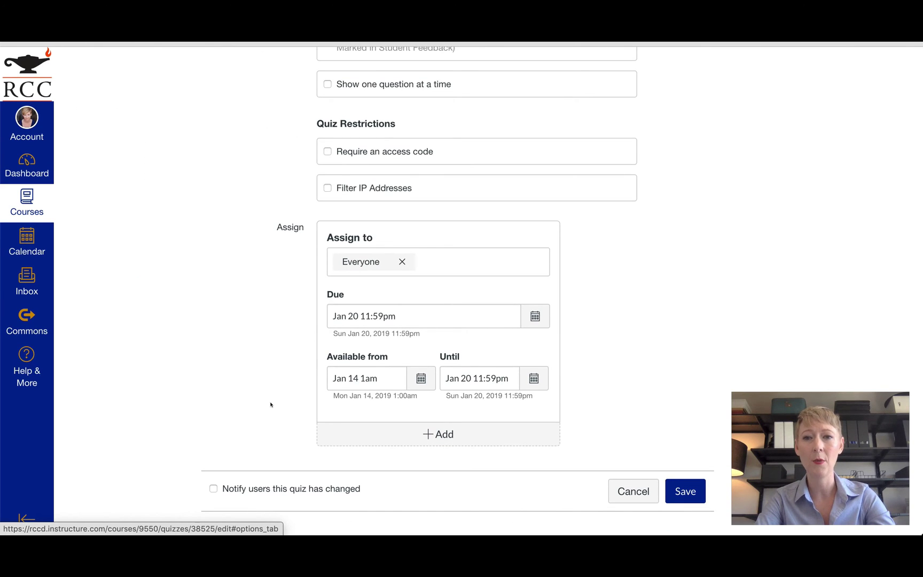
pyautogui.scroll(15, 271, 404)
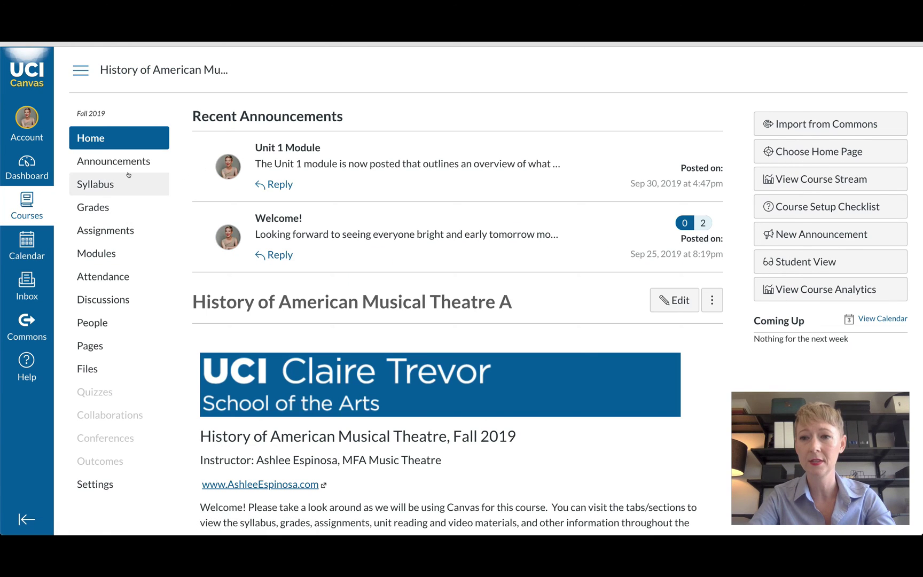
# - In the History of American Musical Theatre course, open the Research Paper assignment for editing
pyautogui.click(101, 228)
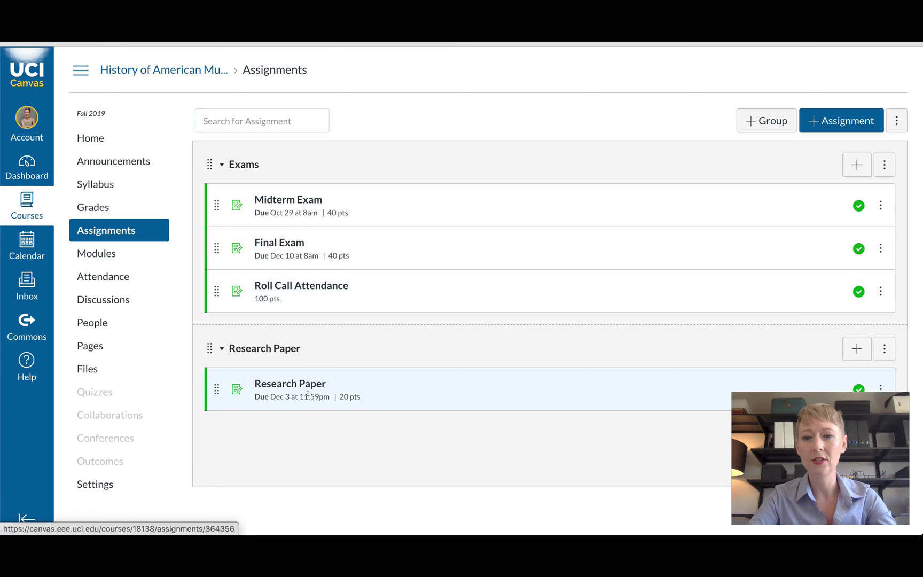
pyautogui.click(279, 384)
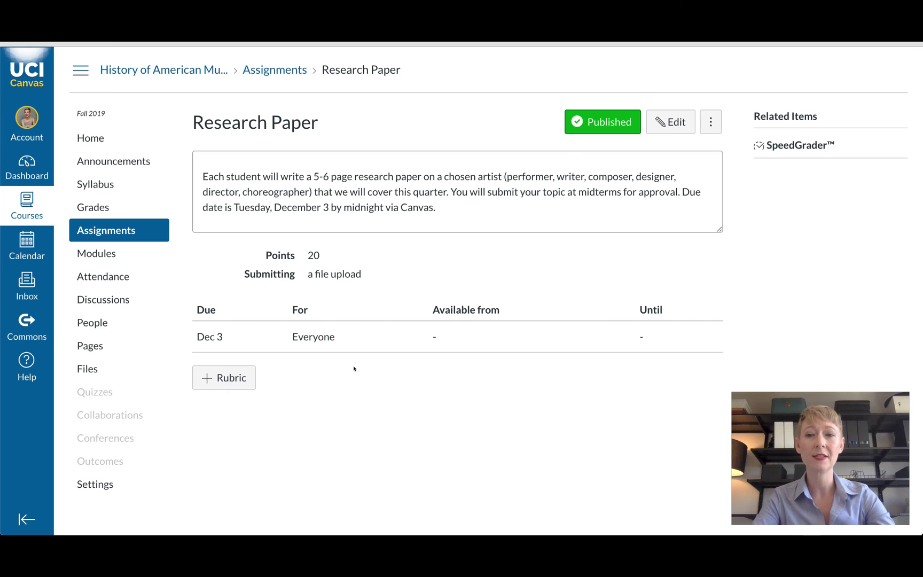
pyautogui.click(671, 121)
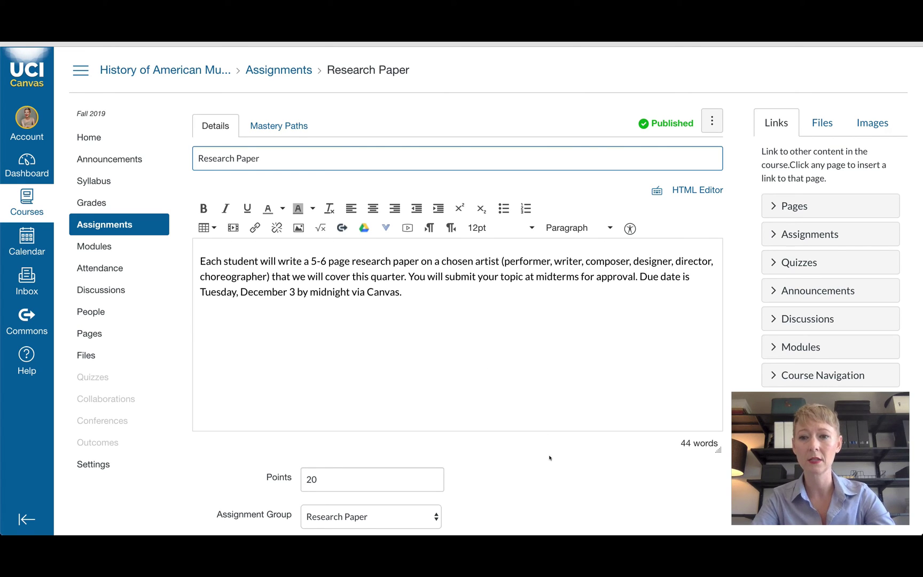
# - Examine the Research Paper's points, assignment group, grade display, online submission type, plagiarism review, group, peer review, and due date settings
pyautogui.scroll(-3, 546, 451)
pyautogui.scroll(-2, 546, 449)
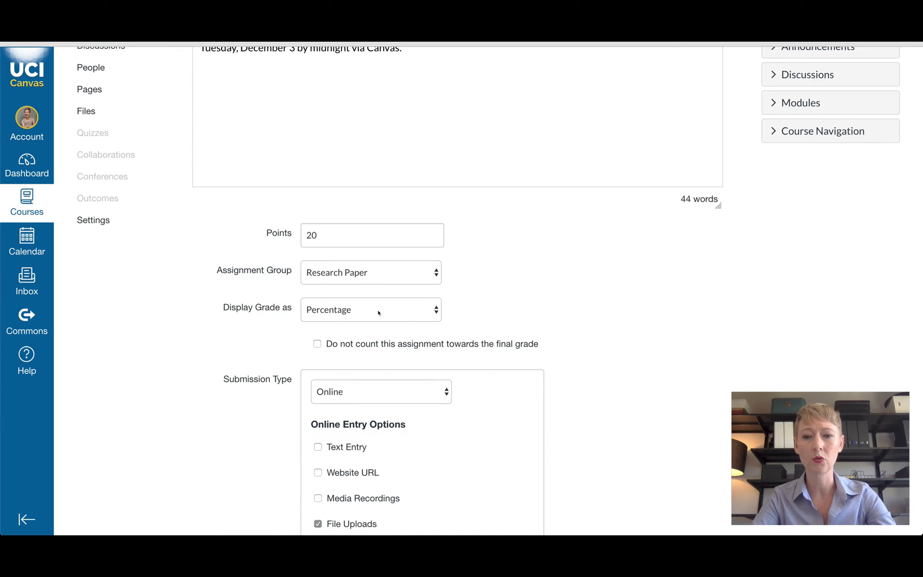
pyautogui.scroll(-2, 585, 408)
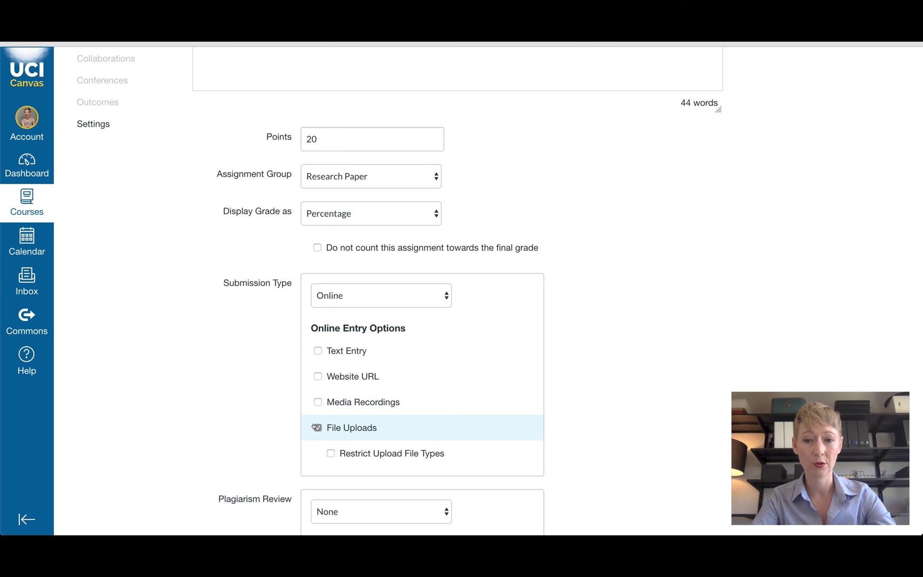
pyautogui.scroll(-3, 574, 412)
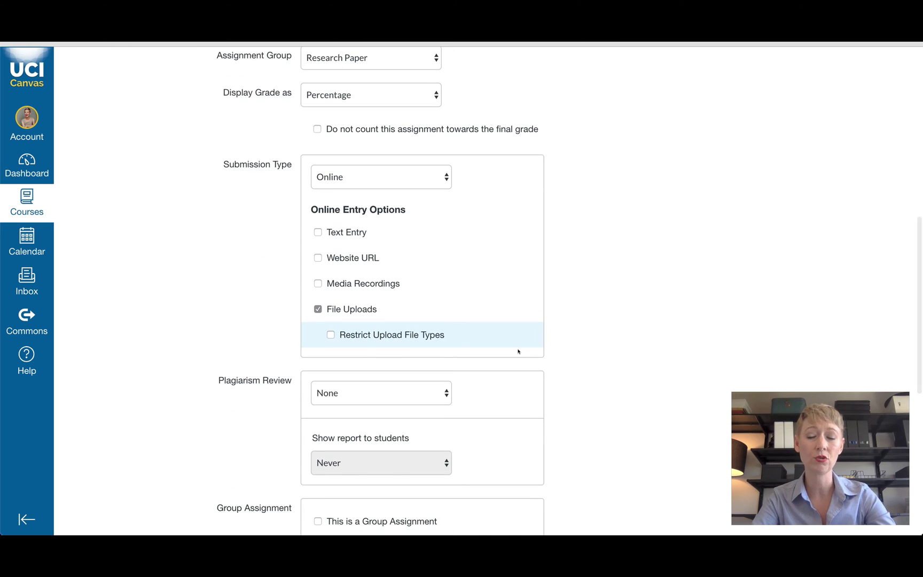
pyautogui.scroll(-3, 572, 371)
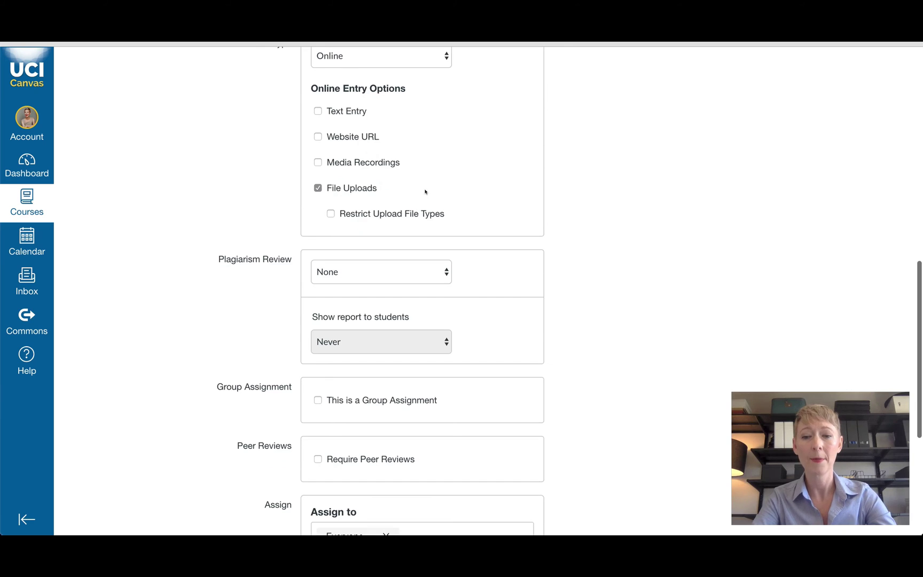
pyautogui.scroll(-5, 512, 376)
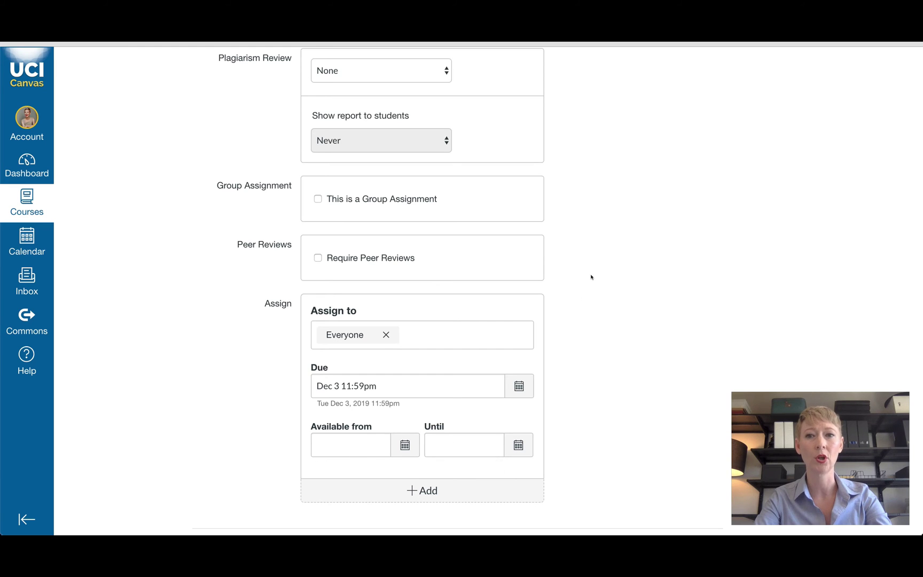
pyautogui.scroll(3, 591, 275)
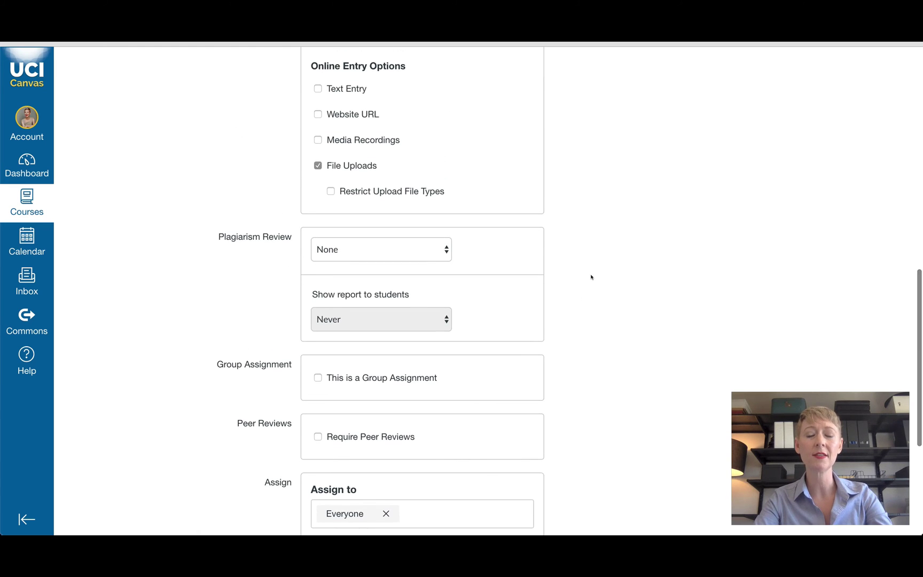
pyautogui.scroll(3, 591, 277)
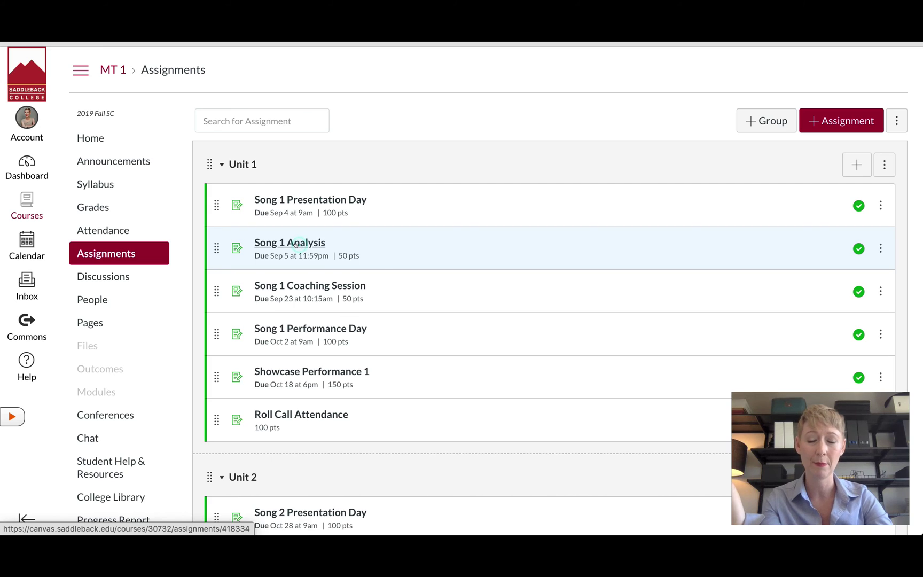
# - Open the Song 1 Analysis assignment in the MT 1 course and read its instructions, points, and submission details
pyautogui.click(295, 244)
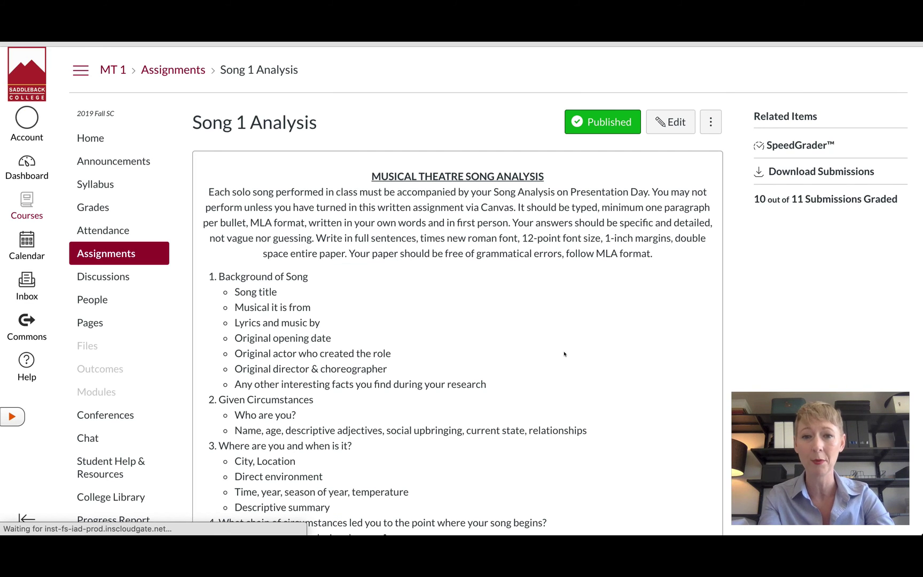
pyautogui.scroll(-5, 508, 343)
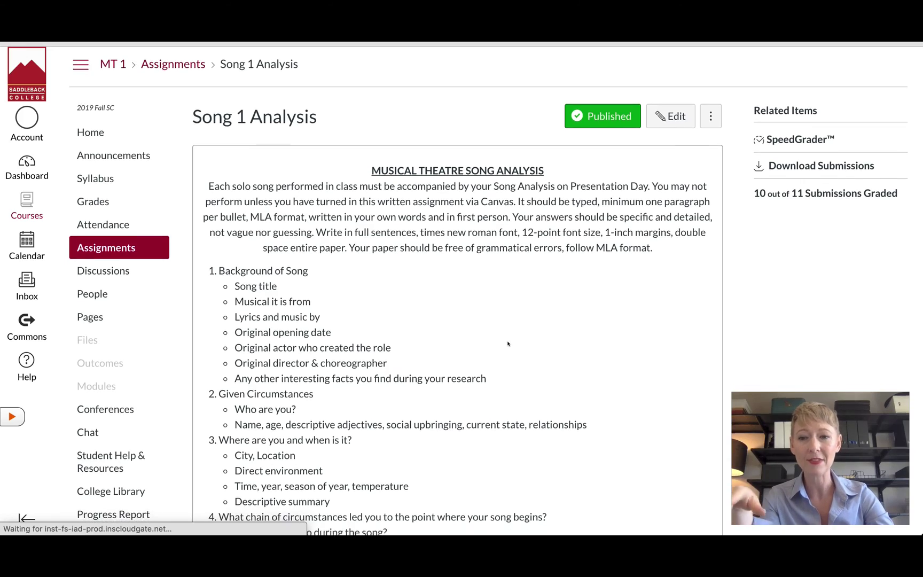
pyautogui.scroll(-3, 508, 344)
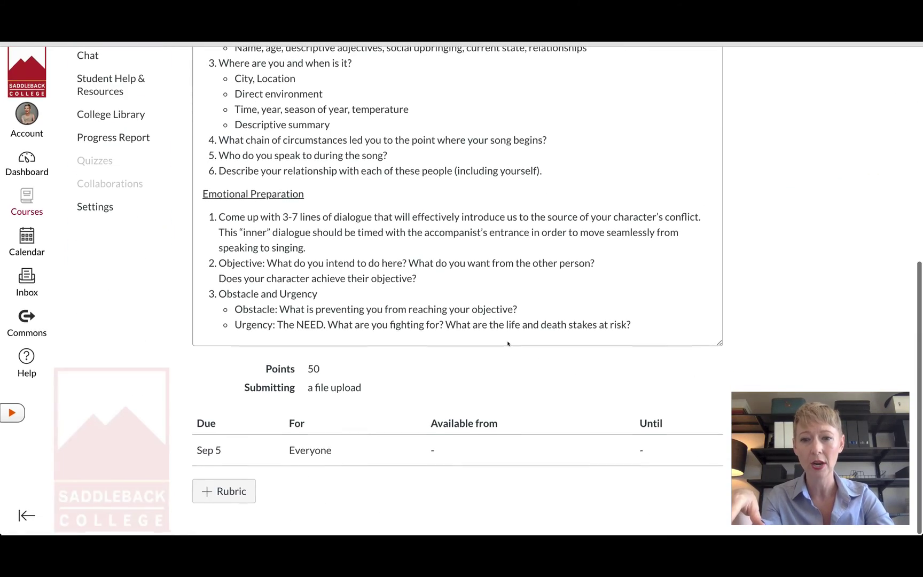
pyautogui.scroll(8, 429, 417)
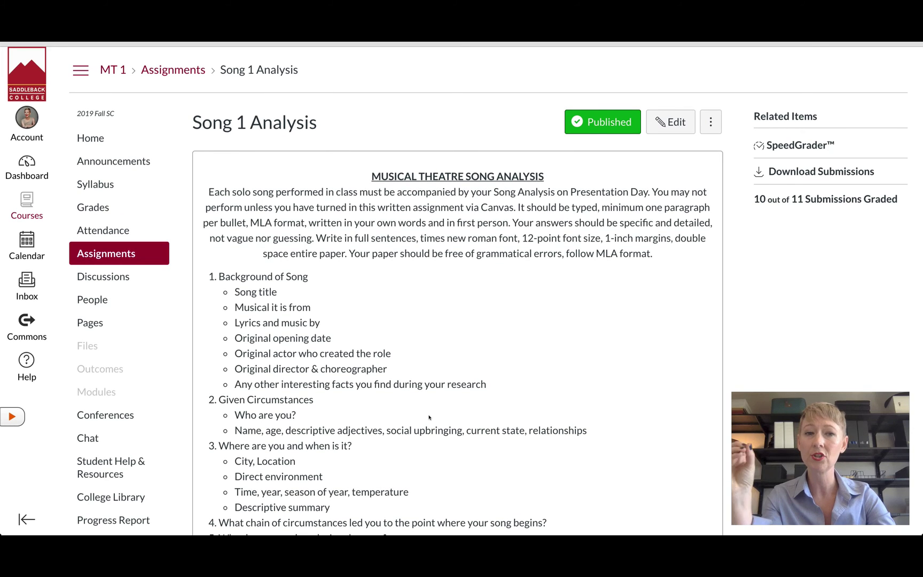
# - Open the Song 1 Analysis submissions in SpeedGrader and read through the first student's paper
pyautogui.click(797, 145)
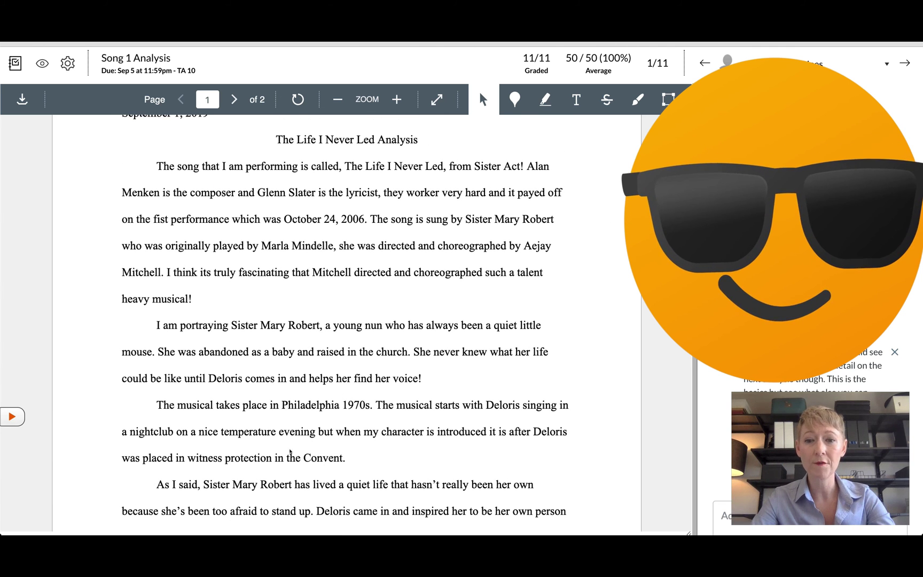
pyautogui.scroll(-1, 338, 453)
pyautogui.scroll(-5, 339, 454)
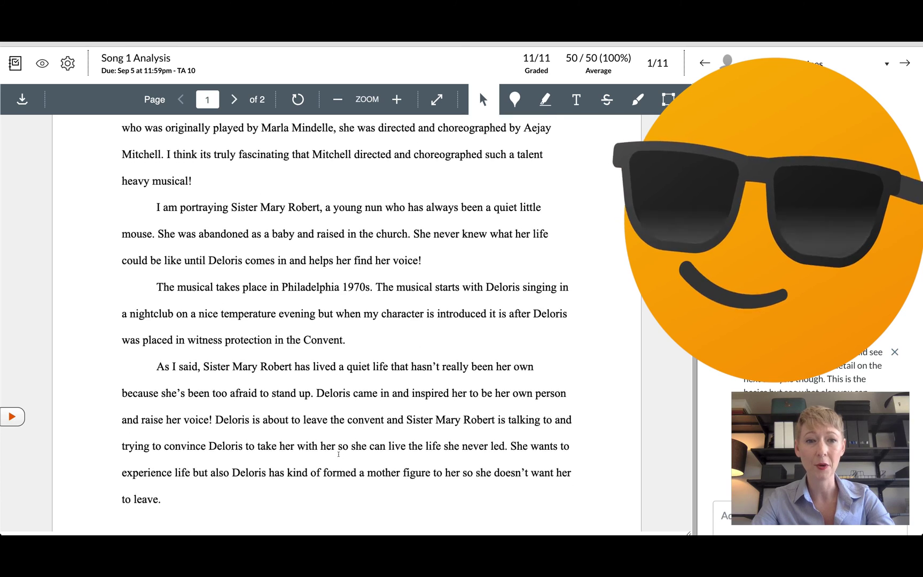
# - Highlight "Sister Mary Robert, a young nun who has always been a quiet" in pink in the student's paper
pyautogui.scroll(3, 338, 454)
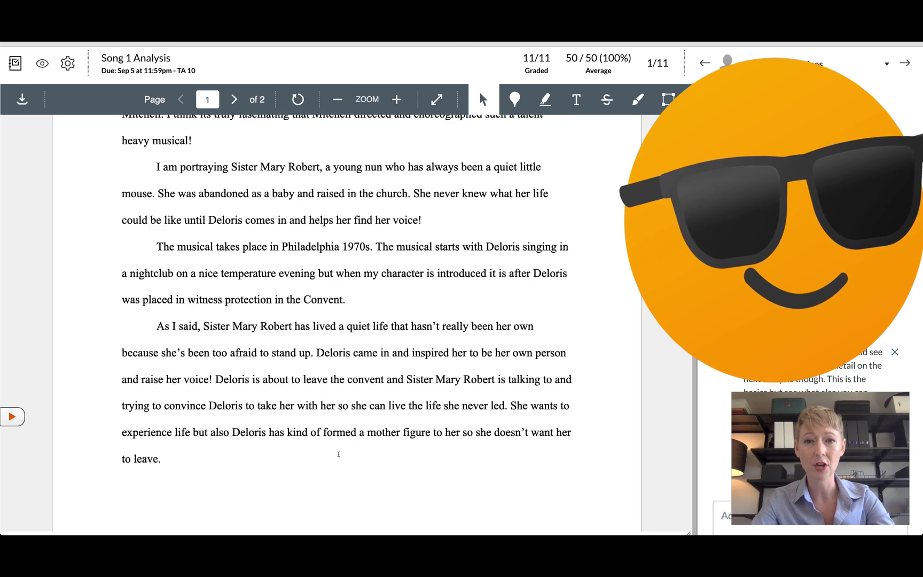
pyautogui.click(545, 100)
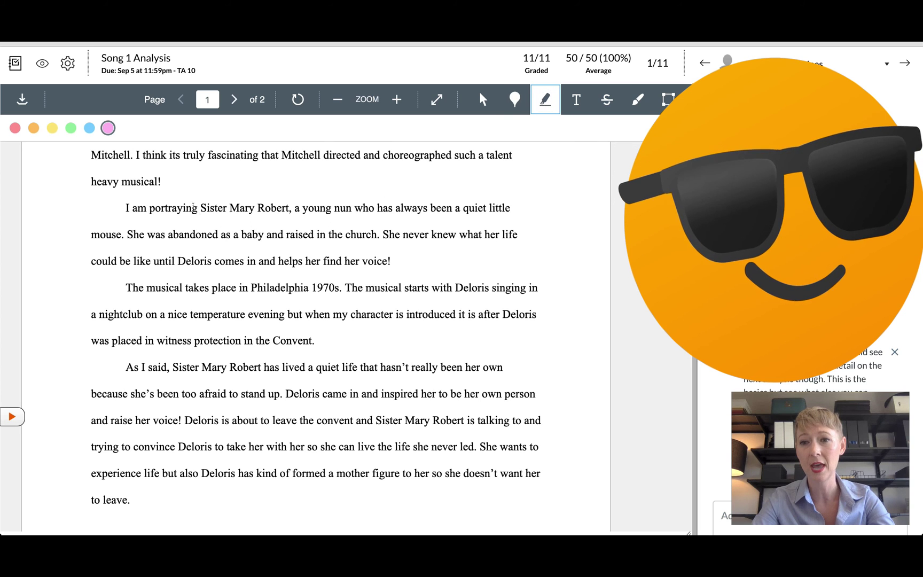
pyautogui.moveTo(194, 207); pyautogui.dragTo(488, 208)
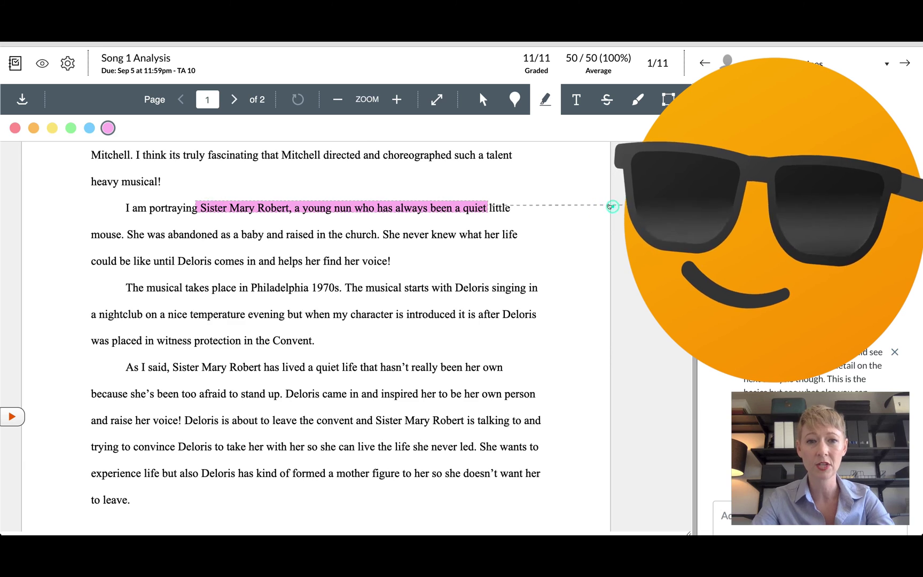
# - Add the comment "great idea love this though" to the pink highlight in the student's paper
pyautogui.click(612, 206)
pyautogui.write('great ide')
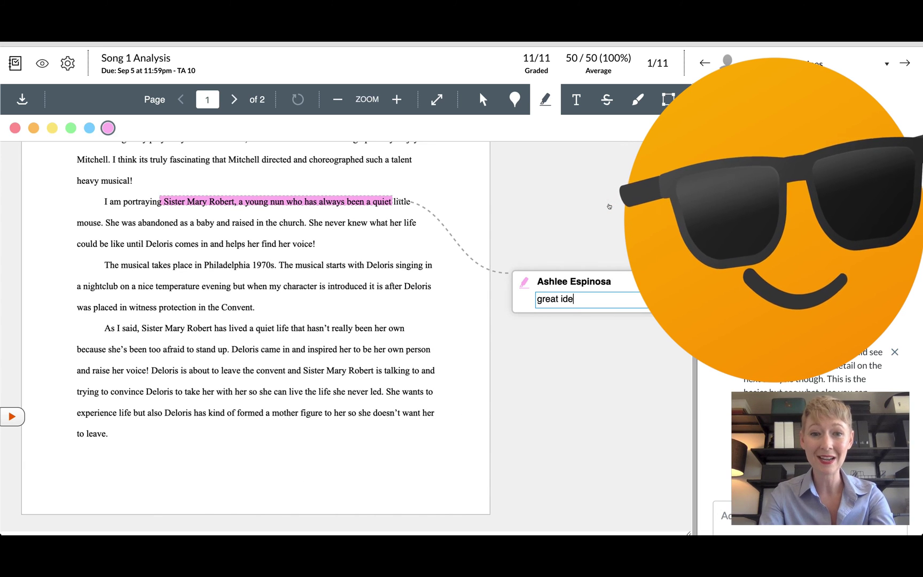
pyautogui.write('a love this thoug')
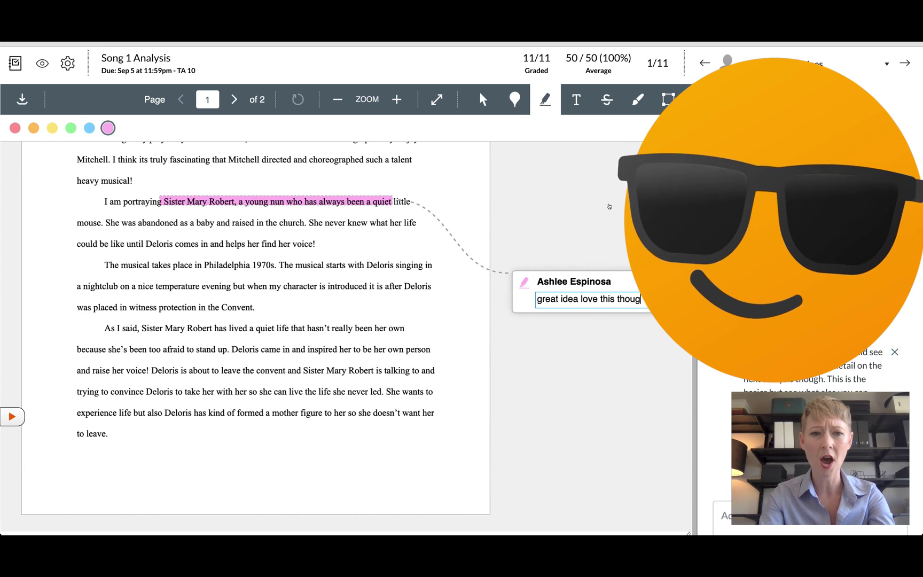
pyautogui.write('h')
# - Delete the last words of the comment on the pink highlight
pyautogui.press('BackSpace')
pyautogui.press('BackSpace')
pyautogui.press('BackSpace')
pyautogui.press('BackSpace')
pyautogui.press('BackSpace')
pyautogui.press('BackSpace')
pyautogui.press('BackSpace')
pyautogui.press('BackSpace')
pyautogui.press('BackSpace')
pyautogui.press('BackSpace')
pyautogui.press('BackSpace')
pyautogui.press('BackSpace')
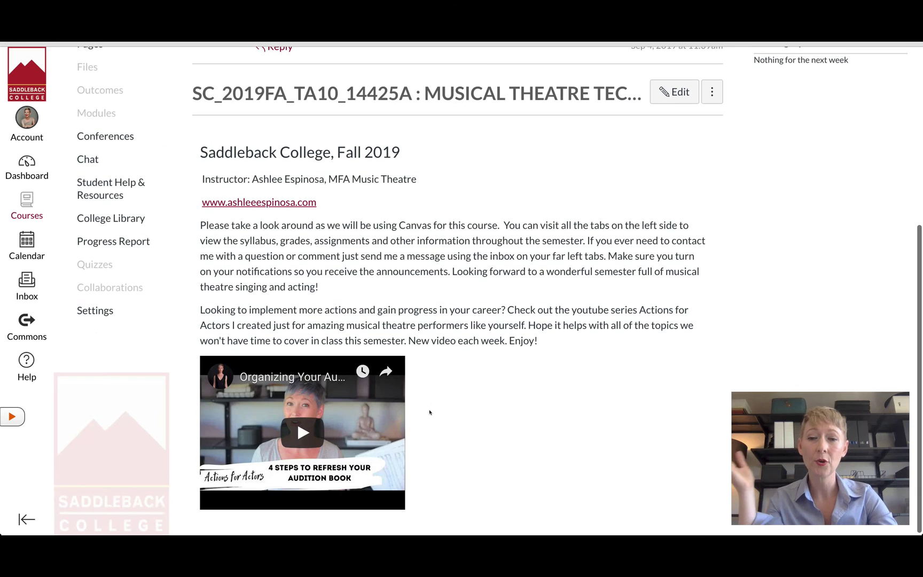
# - Look over the MT 1 course home page, from the welcome text and embedded video up to the recent announcements
pyautogui.scroll(1, 429, 411)
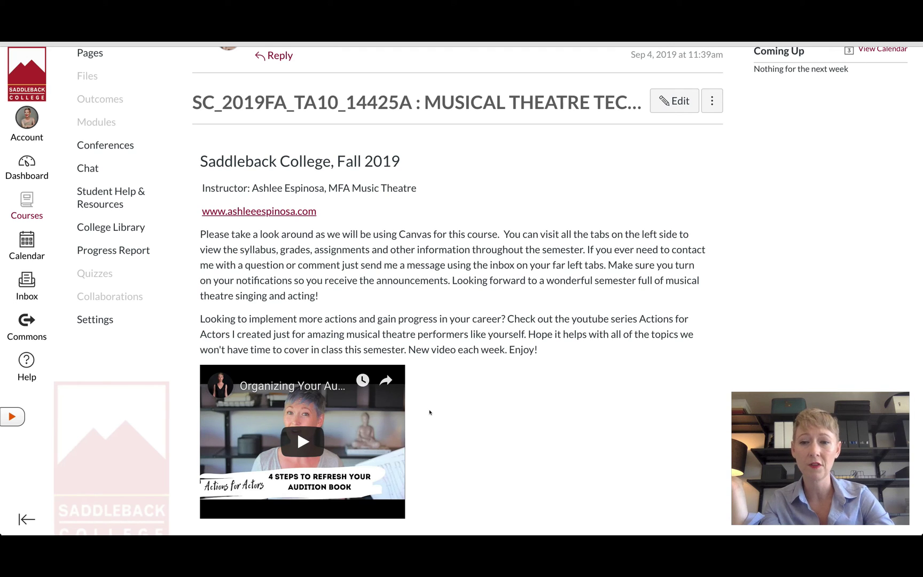
pyautogui.scroll(-1, 430, 412)
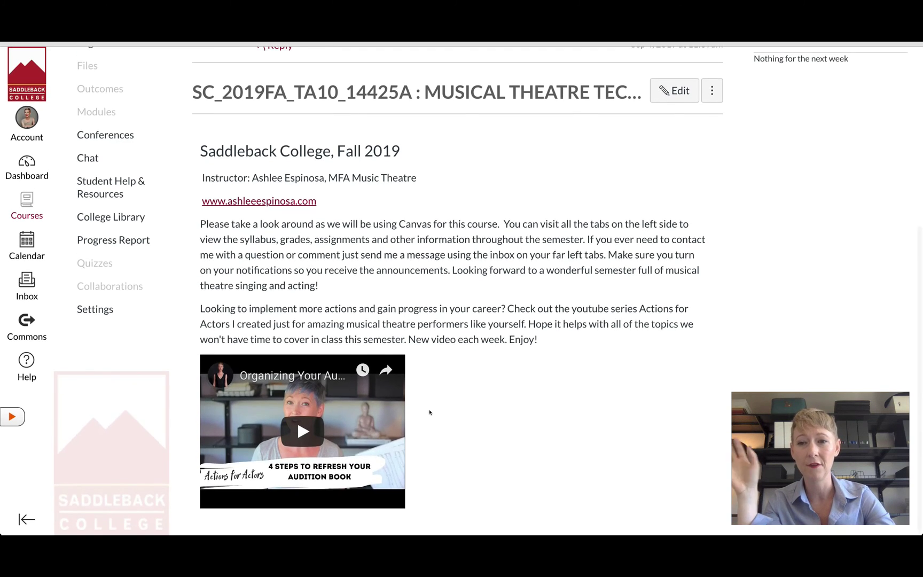
pyautogui.scroll(8, 429, 412)
pyautogui.scroll(4, 430, 412)
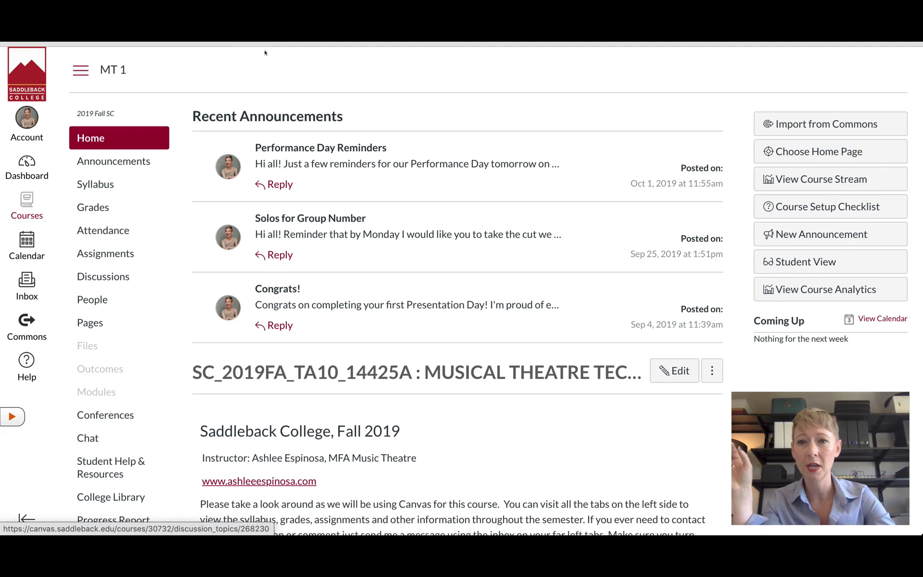
# - Open the History of American Musical Theatre A course in UCI Canvas and review its home page's welcome text and embedded videos
pyautogui.click(251, 43)
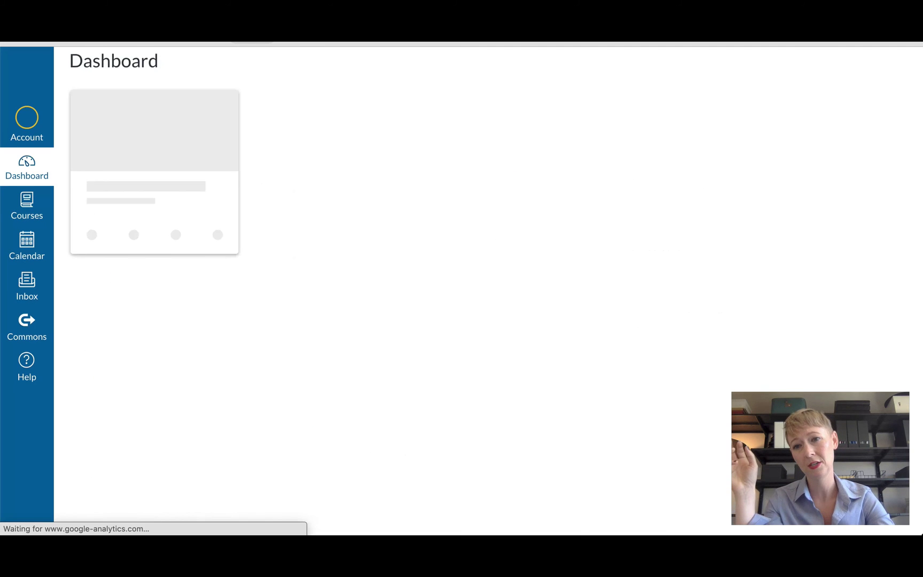
pyautogui.click(179, 214)
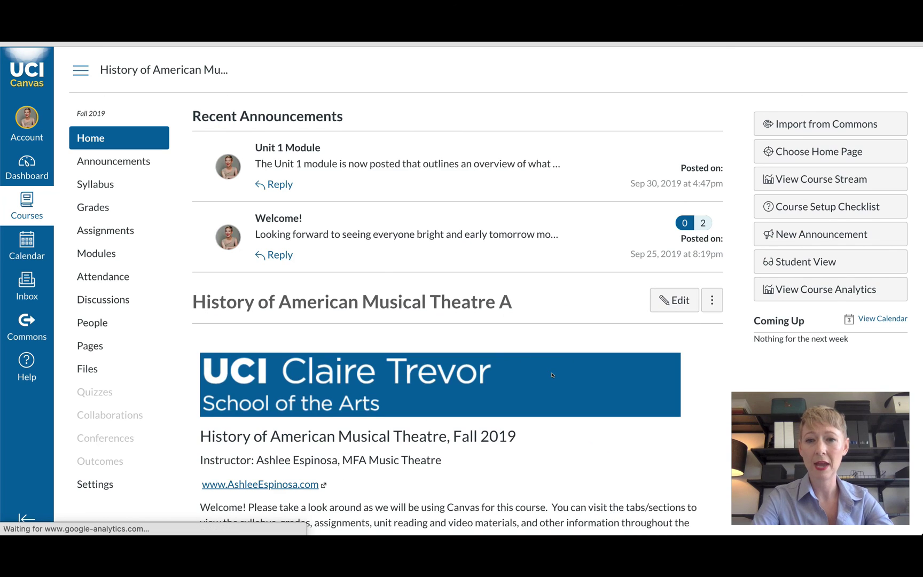
pyautogui.scroll(-3, 552, 374)
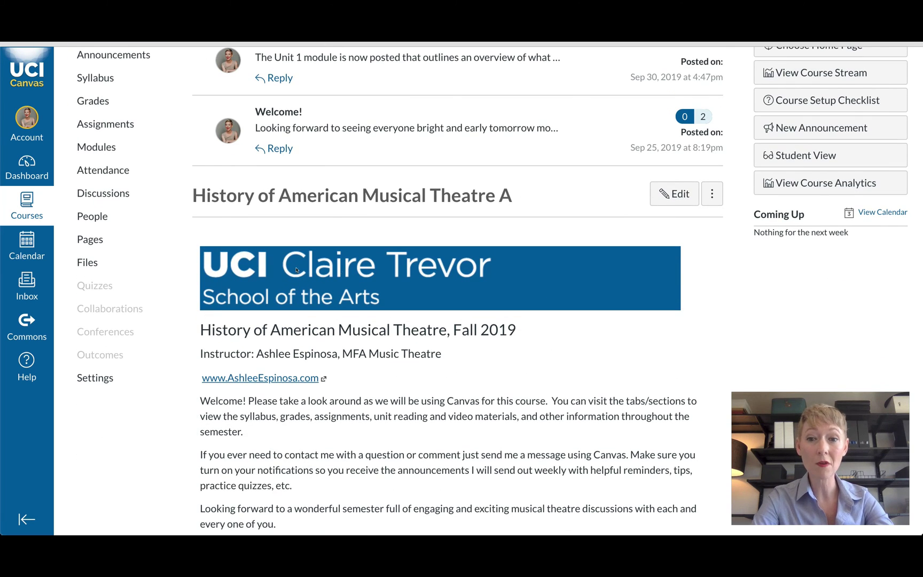
pyautogui.scroll(-3, 442, 380)
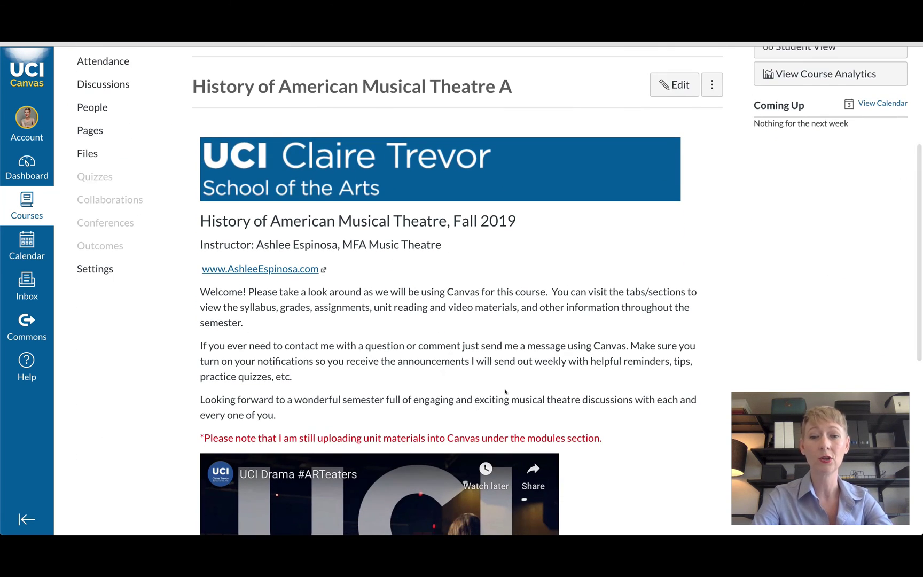
pyautogui.scroll(-5, 572, 350)
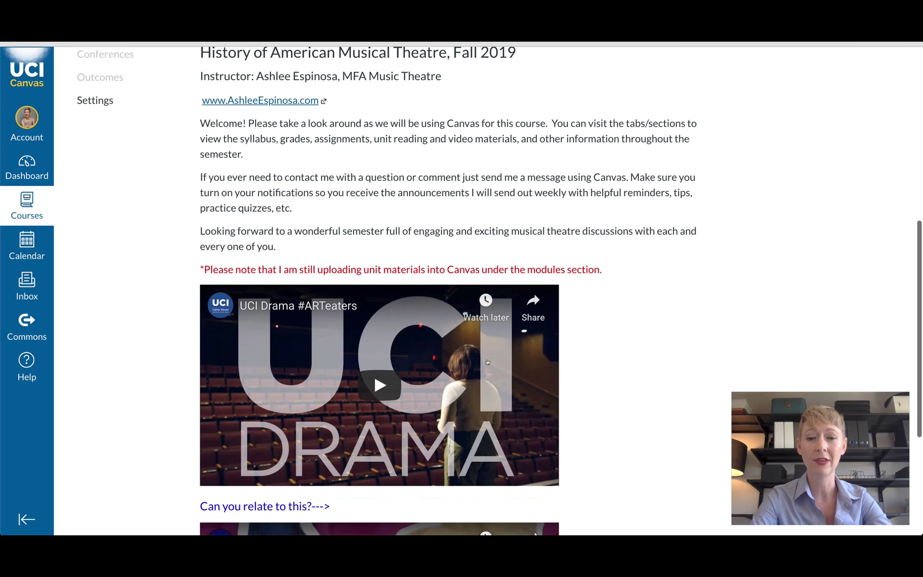
pyautogui.scroll(-6, 579, 430)
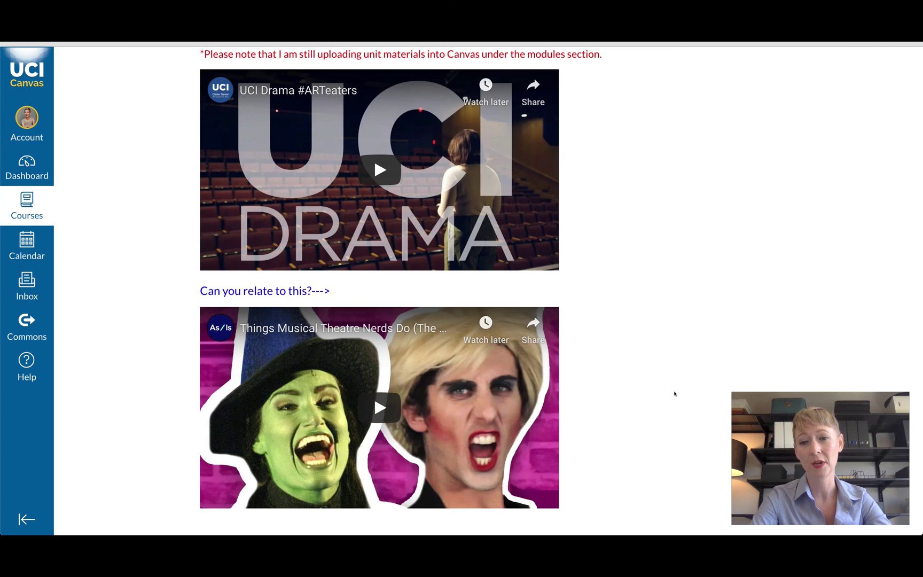
pyautogui.scroll(5, 682, 323)
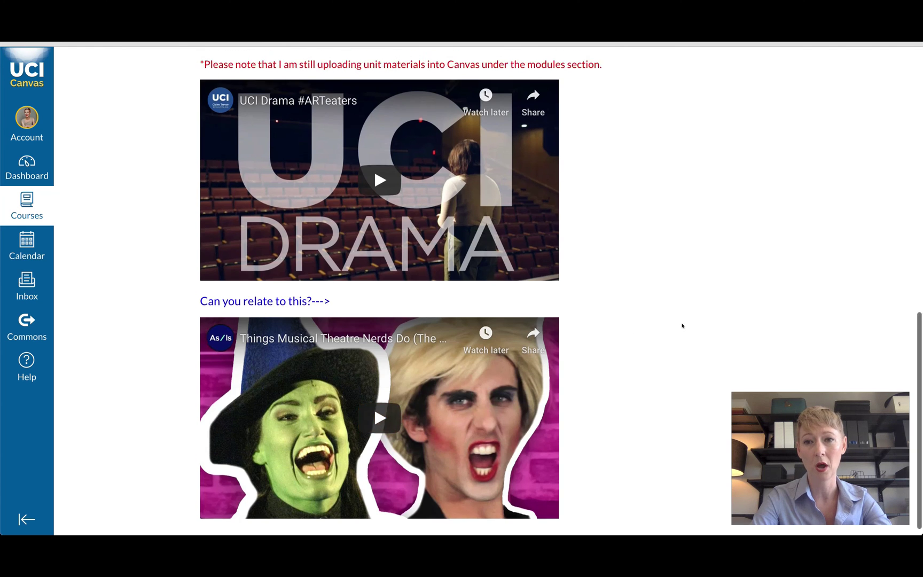
pyautogui.scroll(10, 682, 326)
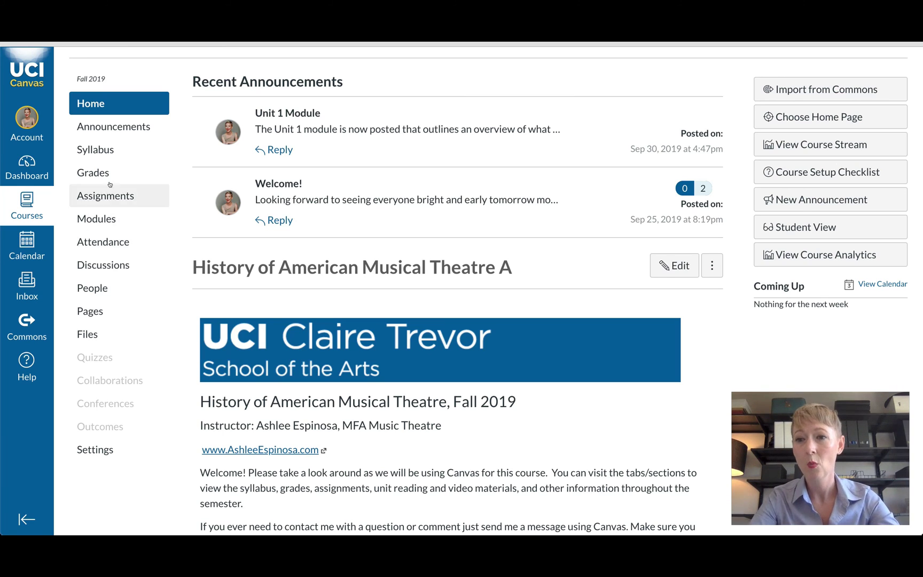
# - Open the Overview page of the Unit 1 module and read through its dated chapter outline and linked readings
pyautogui.click(106, 217)
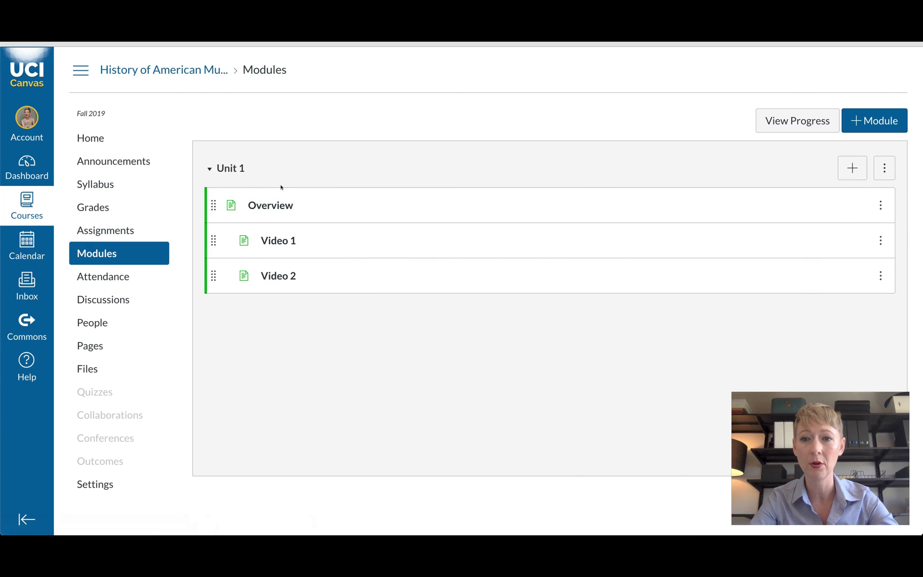
pyautogui.click(281, 204)
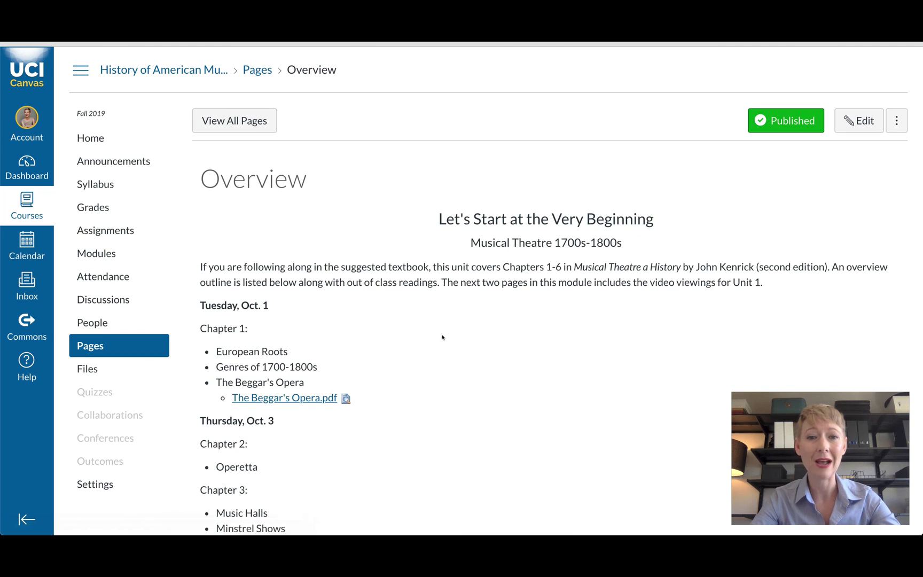
pyautogui.scroll(-3, 443, 337)
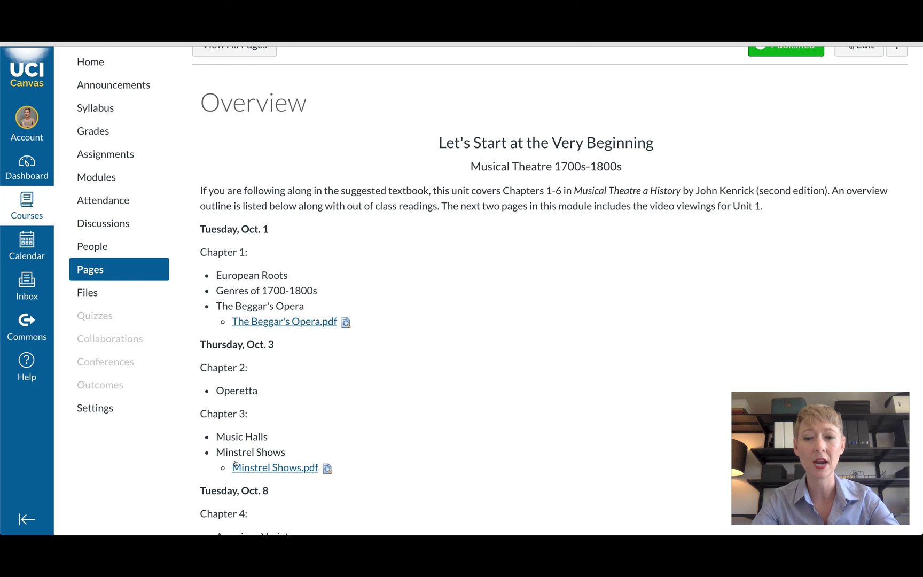
pyautogui.scroll(-6, 433, 377)
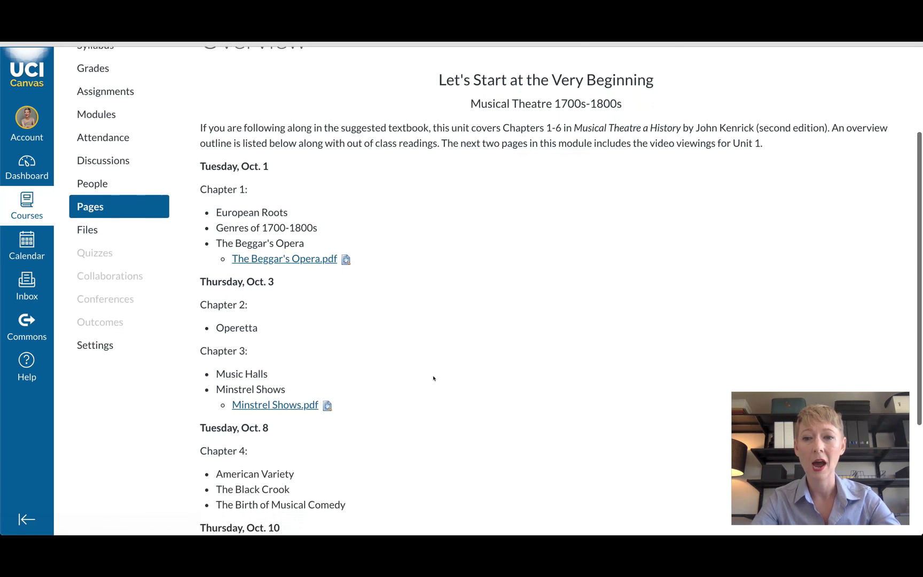
pyautogui.scroll(-4, 264, 434)
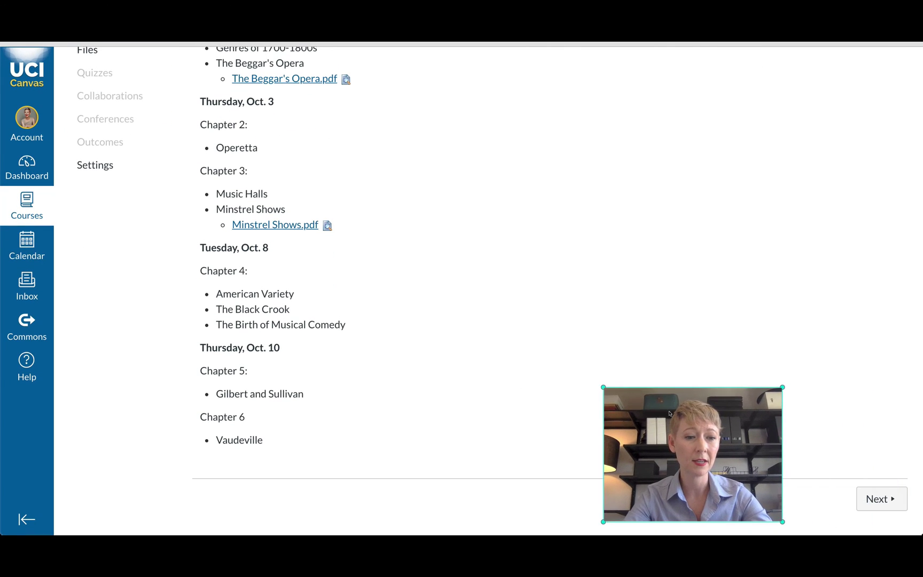
# - Advance to the Video 1 page and look through The Beggar's Opera videos for Acts 1 to 3
pyautogui.click(876, 498)
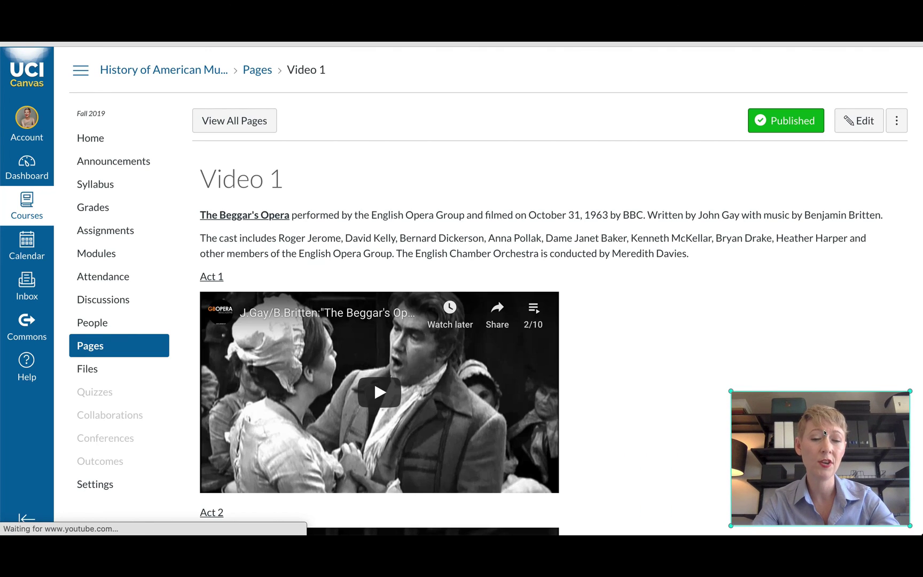
pyautogui.scroll(-3, 644, 361)
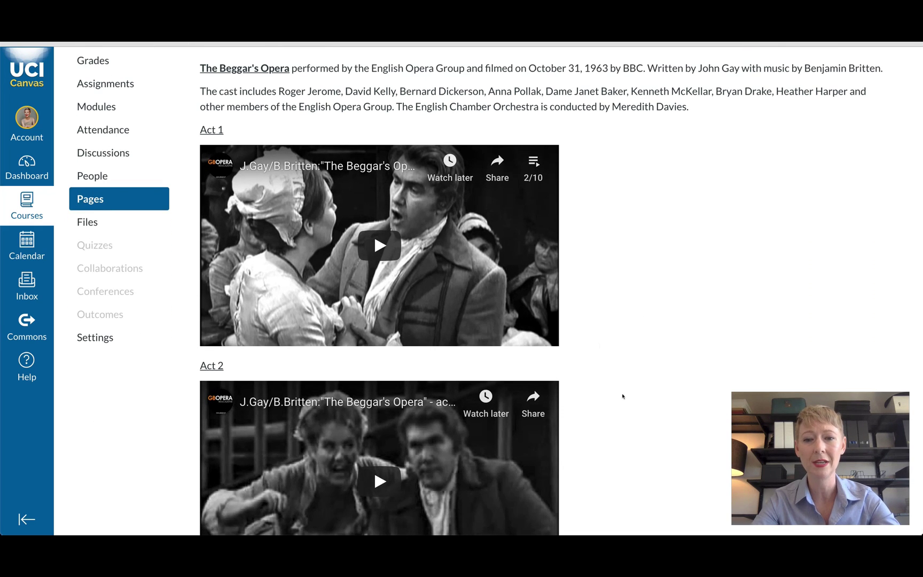
pyautogui.scroll(-6, 625, 398)
pyautogui.scroll(-1, 627, 399)
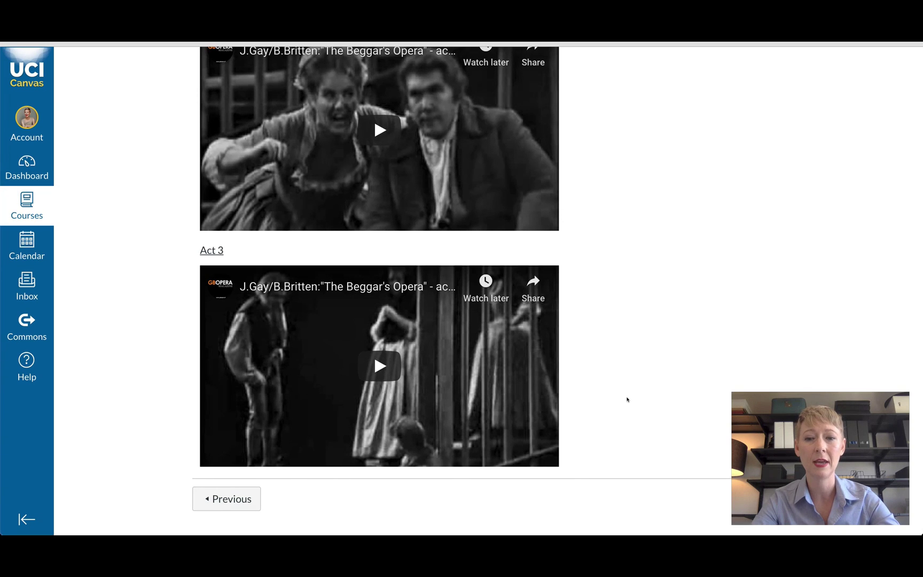
# - Advance to the Video 2 page and view The Pirates of Penzance description and embedded film
pyautogui.click(831, 422)
pyautogui.moveTo(825, 424); pyautogui.dragTo(733, 420)
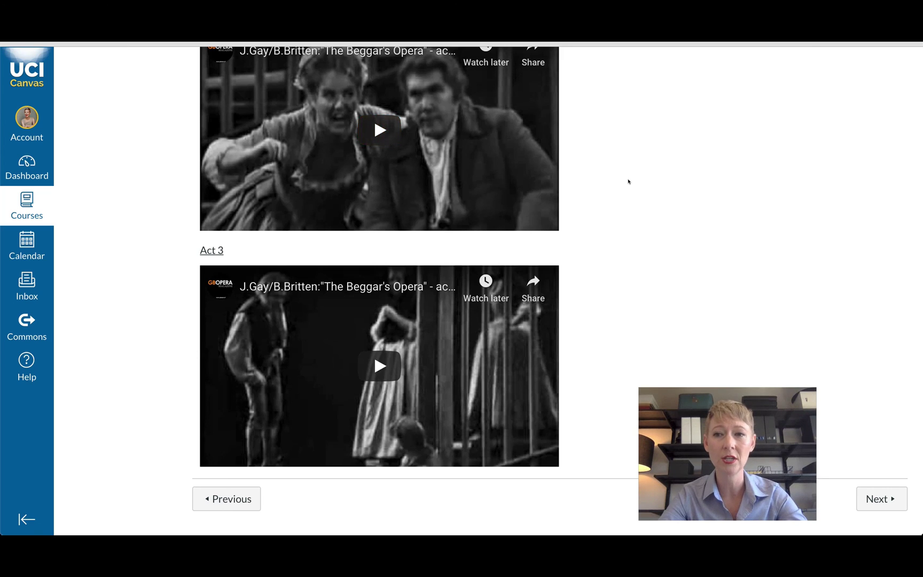
pyautogui.click(880, 497)
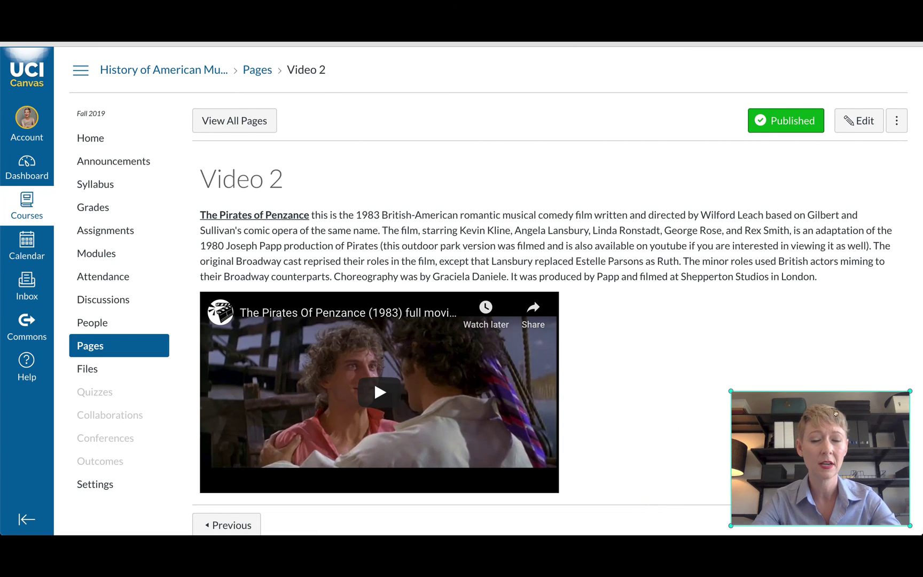
pyautogui.scroll(-1, 657, 334)
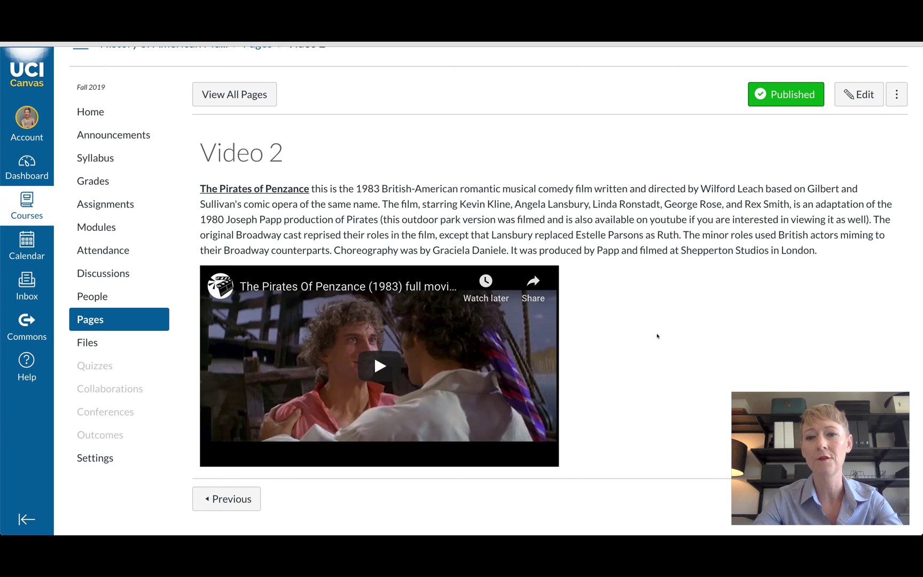
# - Reread the Unit 1 Overview page's outline from the course modules and return to the course home page
pyautogui.click(99, 227)
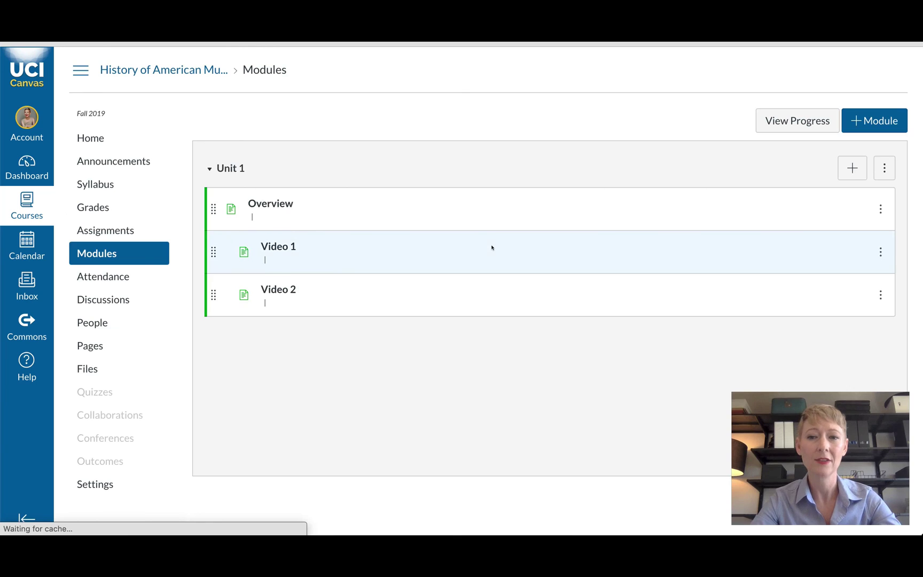
pyautogui.tripleClick(353, 242)
pyautogui.click(268, 205)
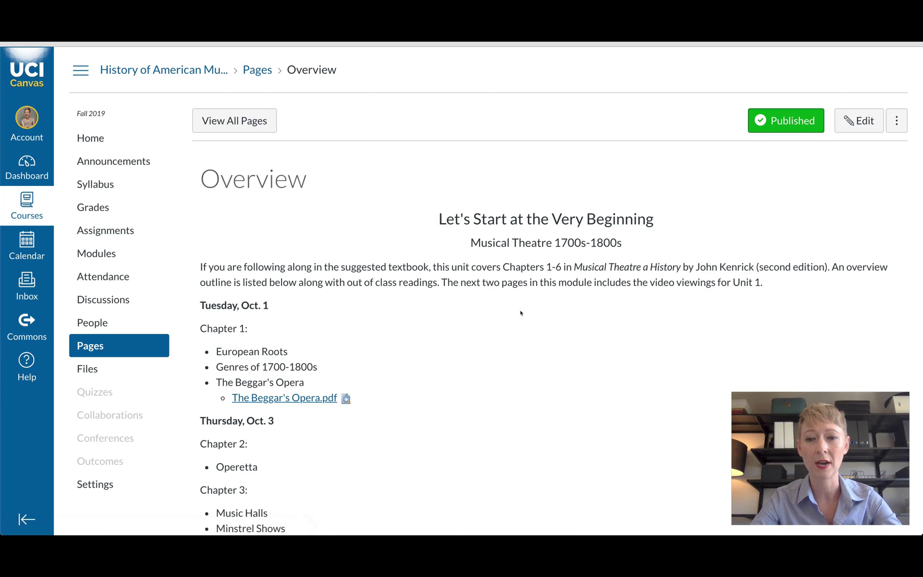
pyautogui.scroll(-2, 521, 313)
pyautogui.scroll(-4, 521, 313)
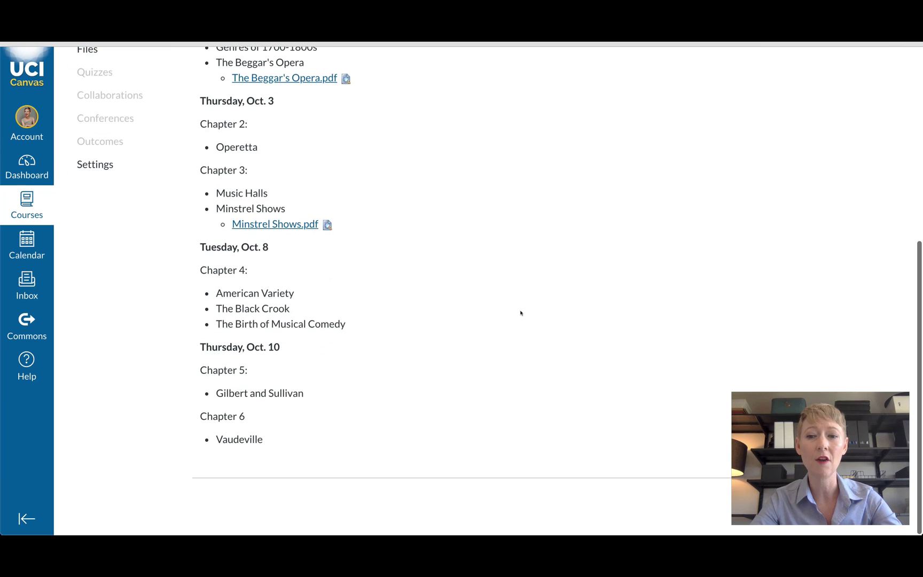
pyautogui.scroll(4, 521, 313)
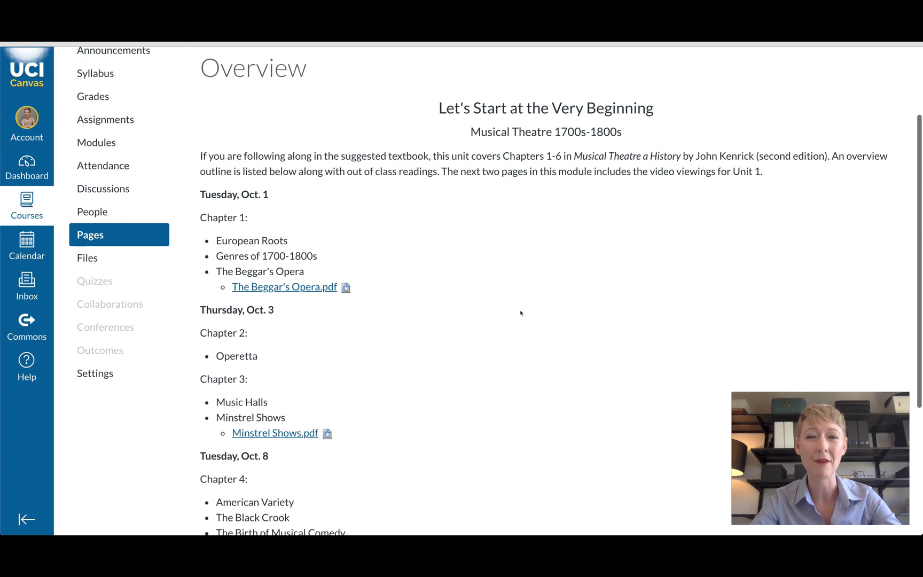
pyautogui.scroll(2, 521, 313)
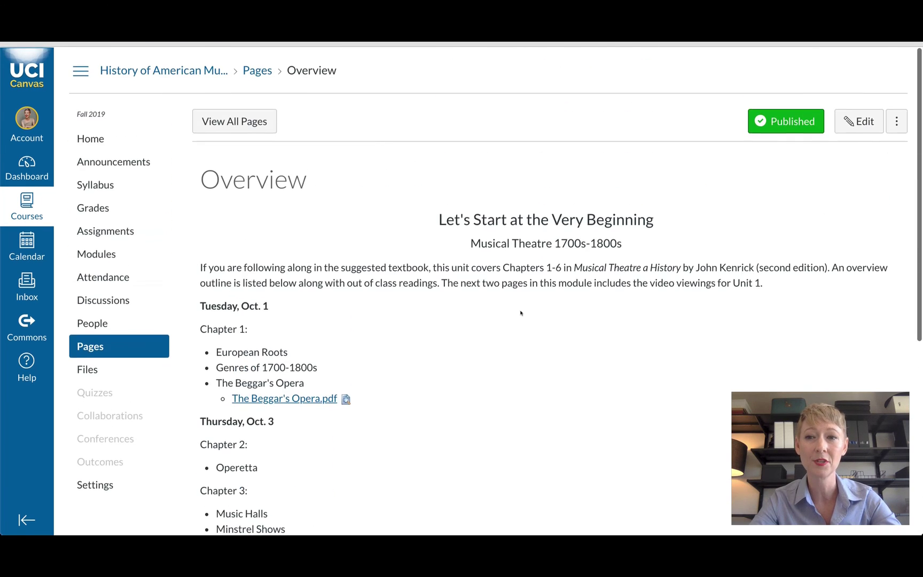
pyautogui.click(85, 137)
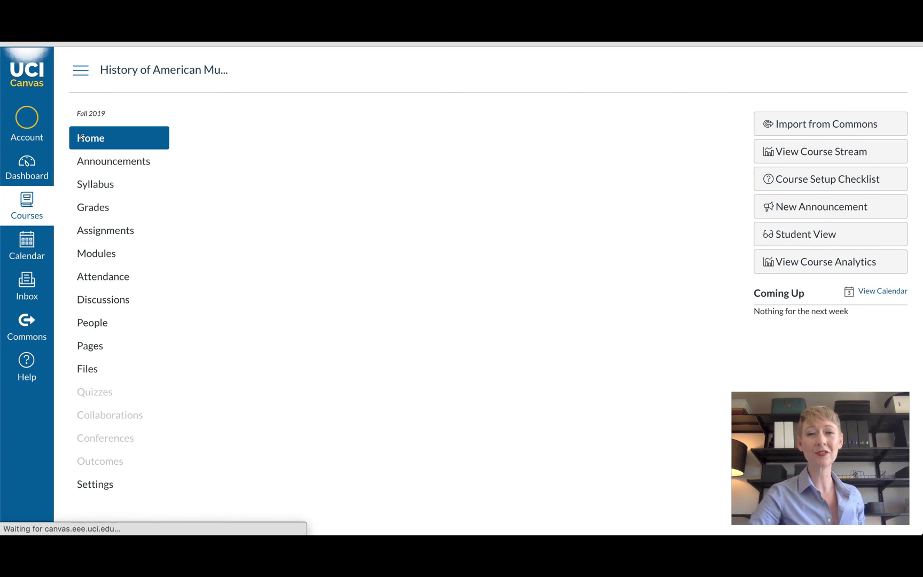